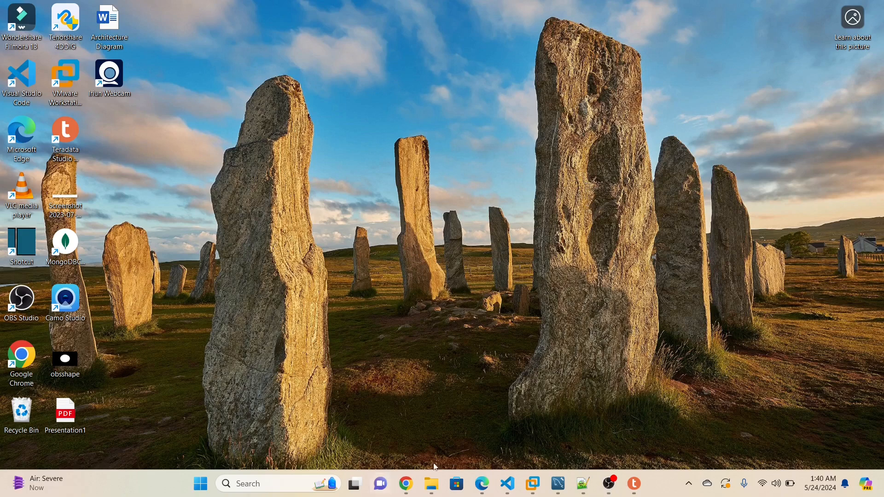
Open the Employee CSV file from the TeradataFile folder on drive E: in Notepad++.
left_click(432, 484)
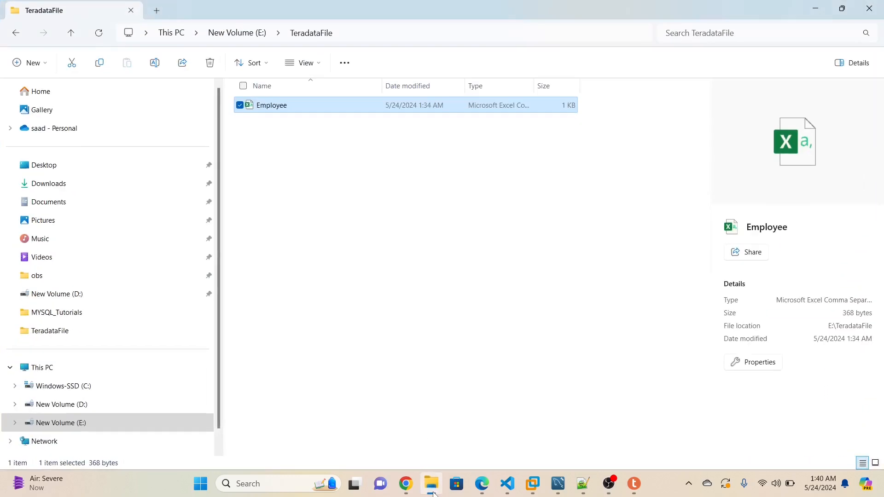
right_click(274, 110)
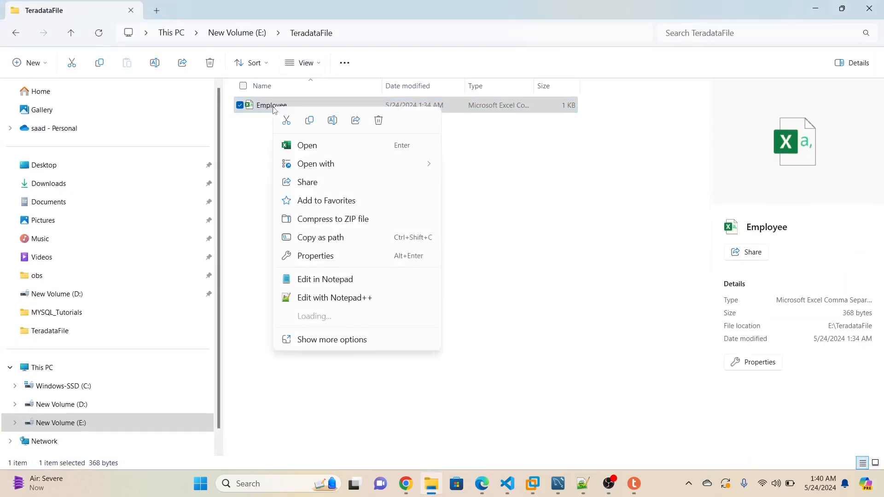
left_click(332, 298)
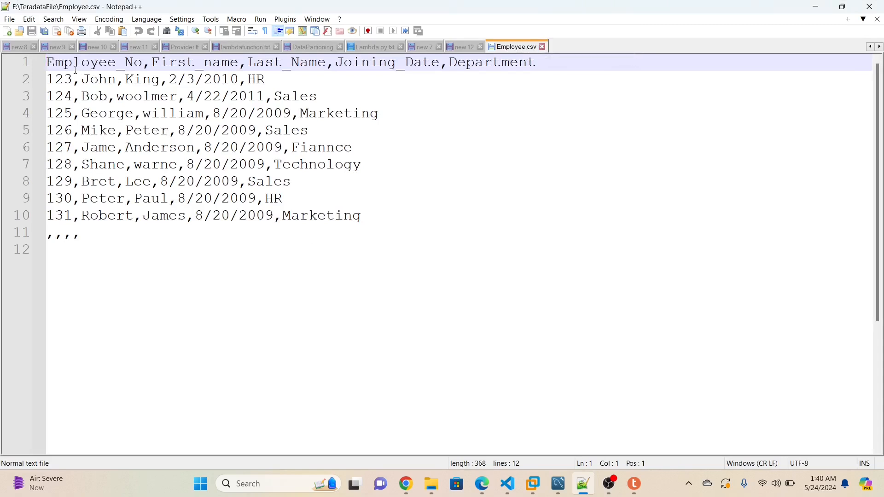
Examine the column names in the header row of Employee.csv, close the file and minimize Notepad++.
double_click(96, 65)
left_click(203, 63)
left_click(319, 63)
left_click(397, 65)
double_click(484, 64)
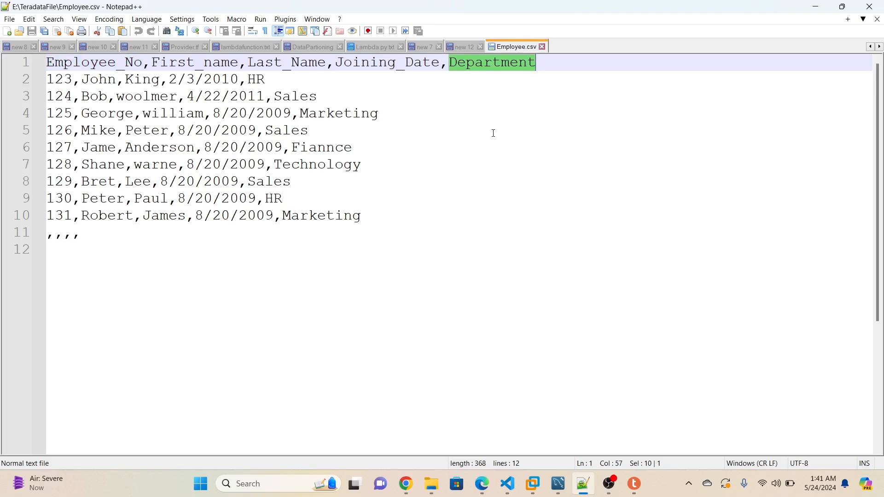
left_click(543, 47)
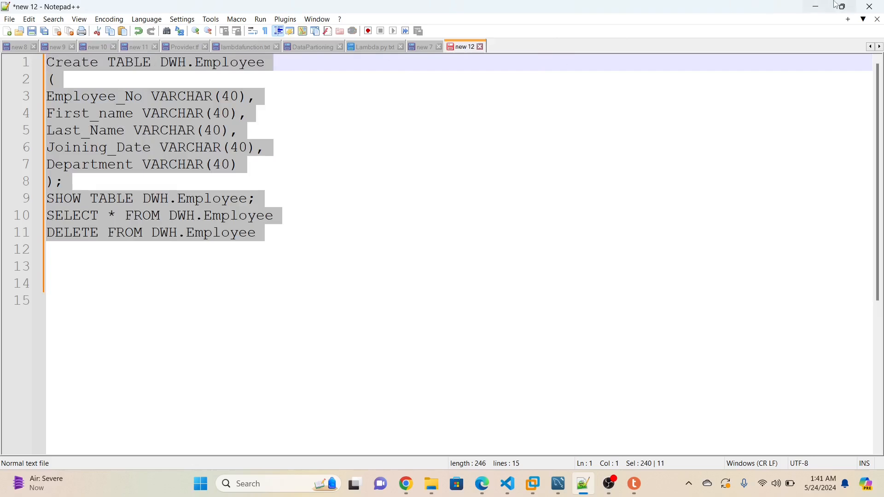
left_click(812, 6)
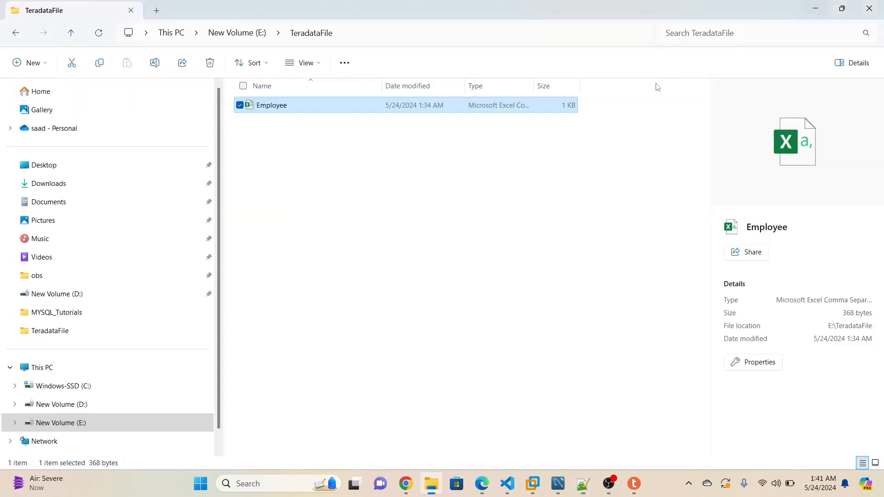
Open the Employee file in Excel, check the employee number column in rows 2 to 10, and close the workbook.
double_click(273, 108)
left_click(49, 154)
left_click_drag(49, 153, 48, 241)
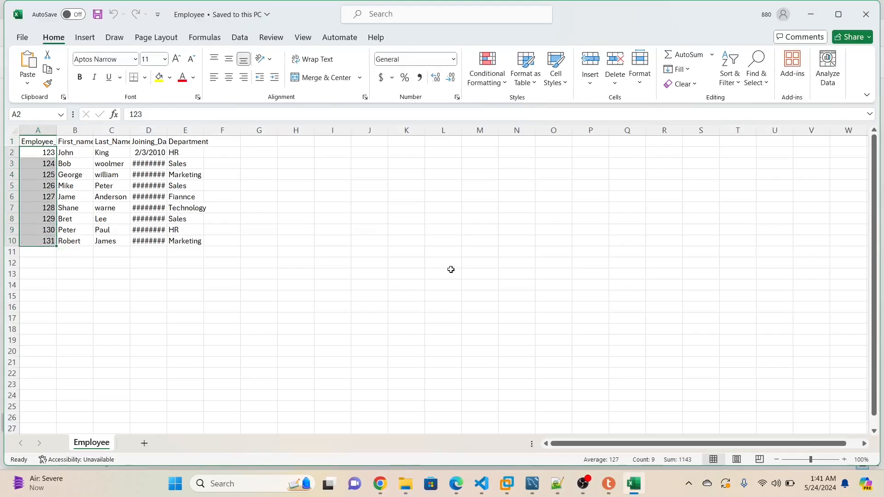
left_click(866, 15)
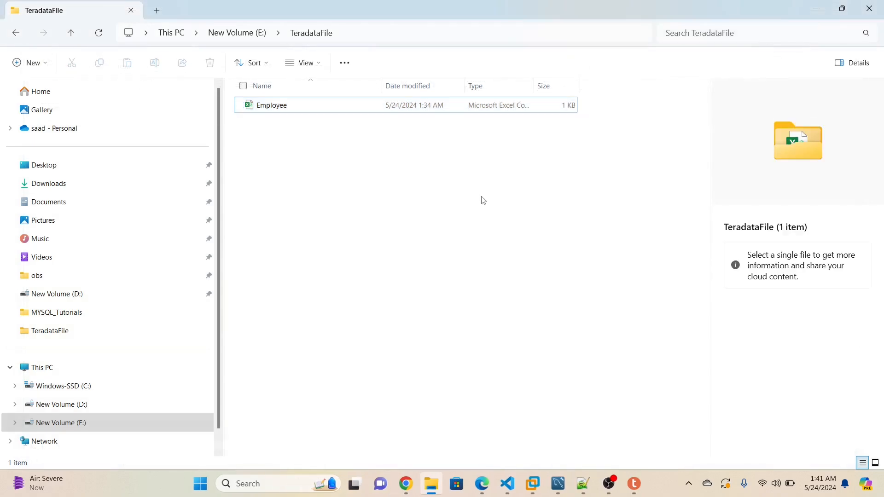
Switch to Teradata Studio and execute the complete Create TABLE statement for DWH.Employee.
left_click(633, 483)
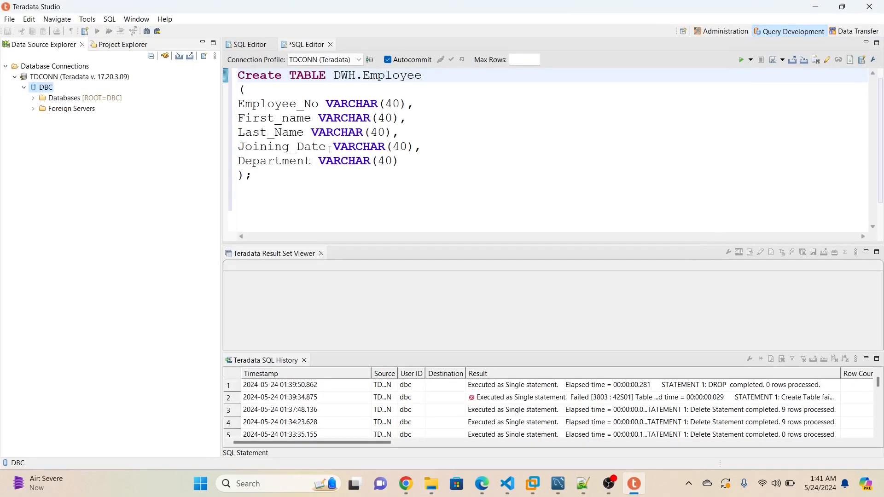
left_click_drag(261, 185, 238, 75)
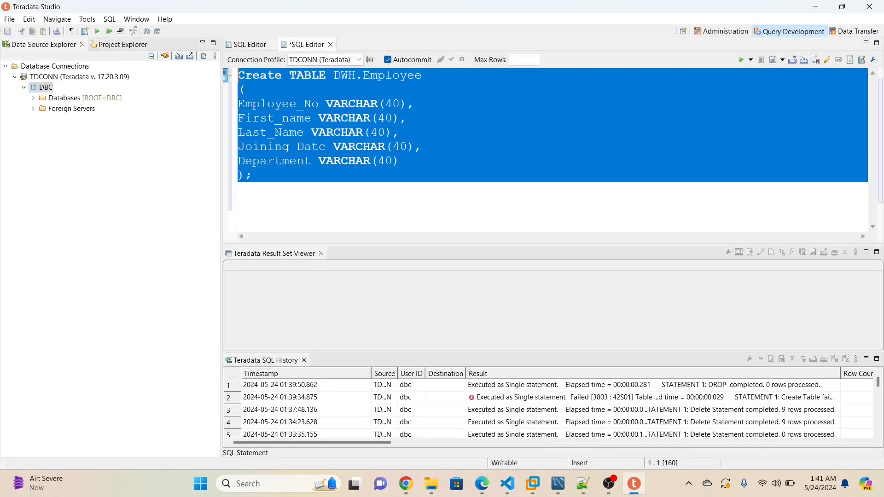
left_click(743, 61)
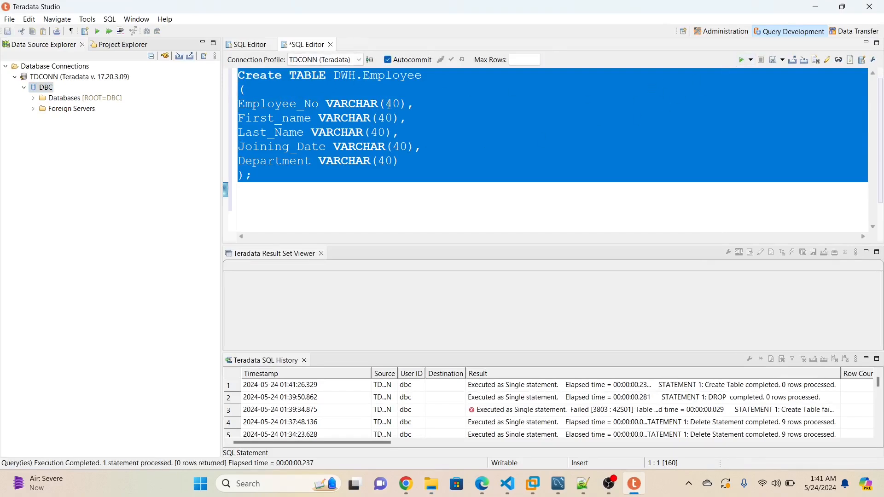
Refresh the DBC connection and expand the DWH database down to its tables.
right_click(45, 88)
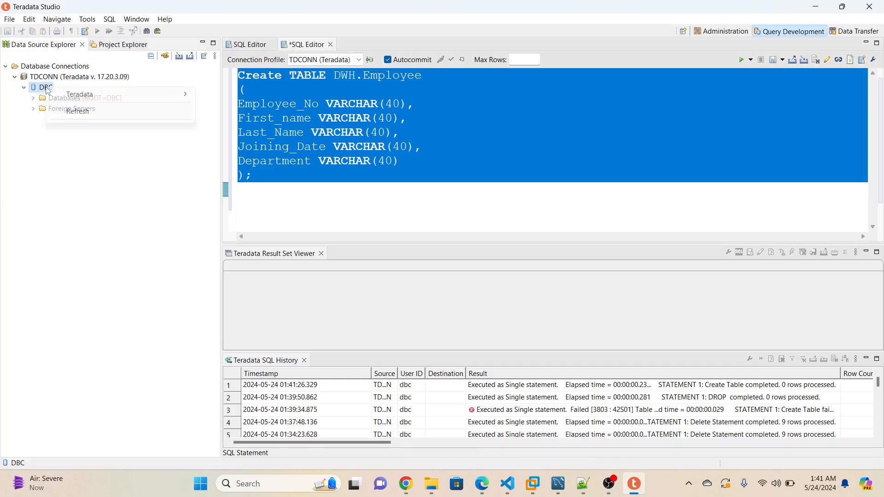
left_click(69, 112)
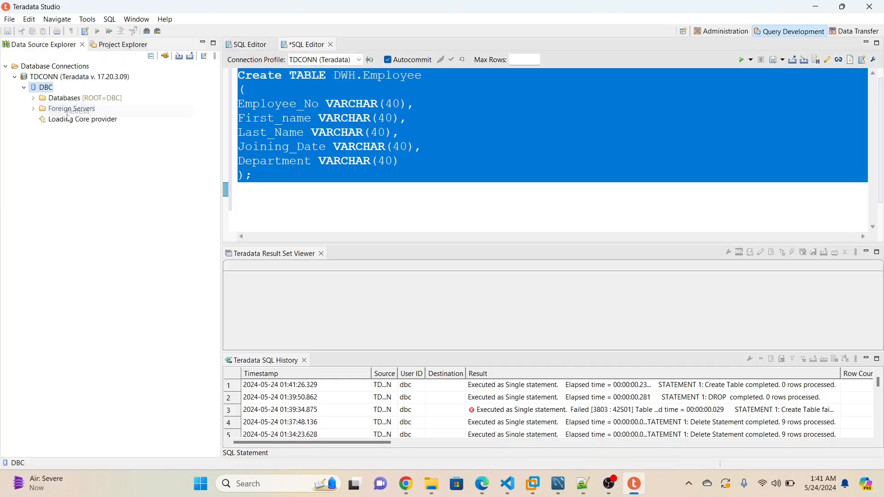
left_click(34, 100)
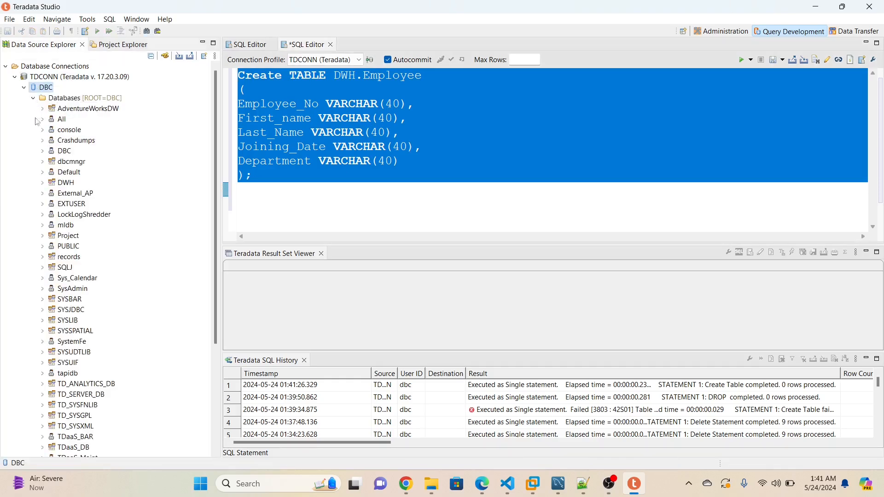
left_click(43, 183)
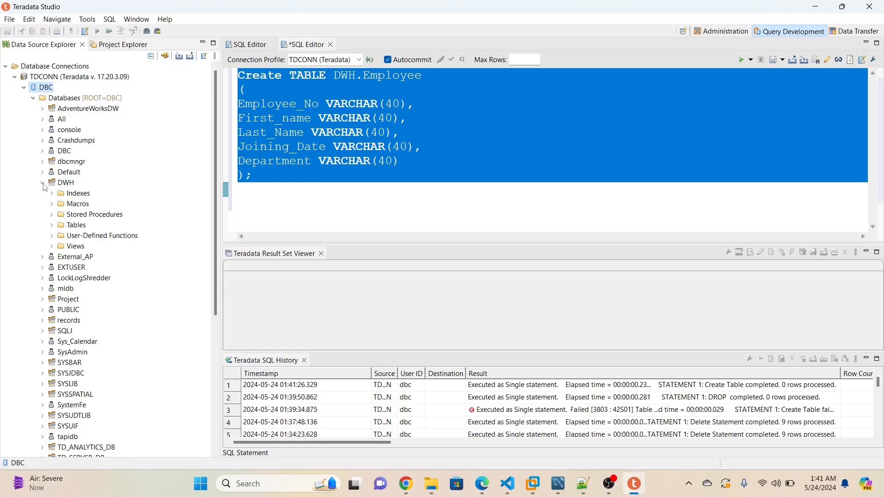
left_click(52, 225)
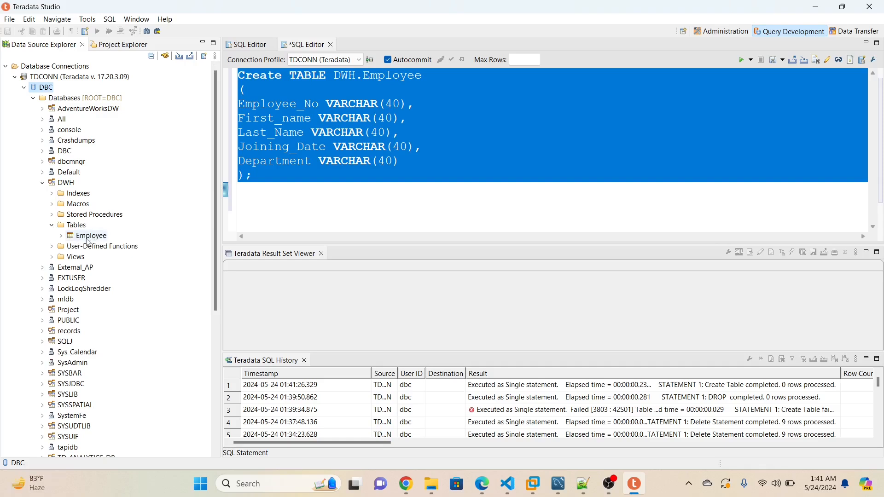
right_click(90, 236)
mouse_move(89, 242)
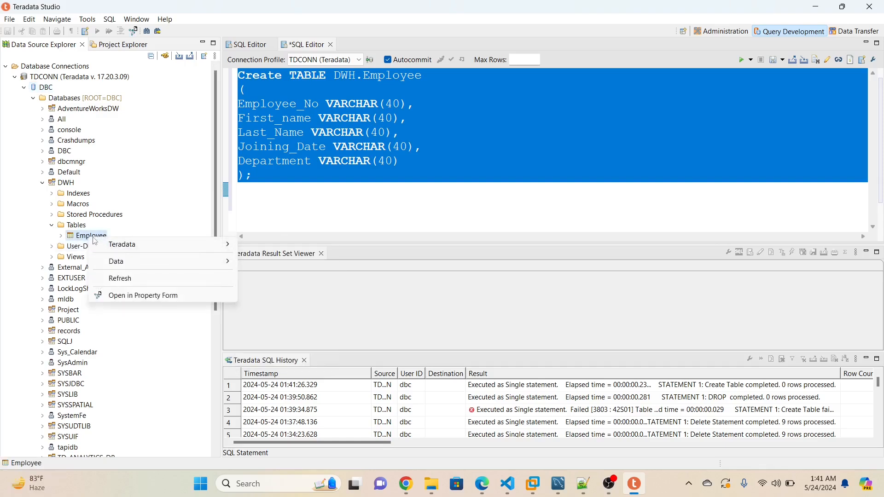
left_click(366, 183)
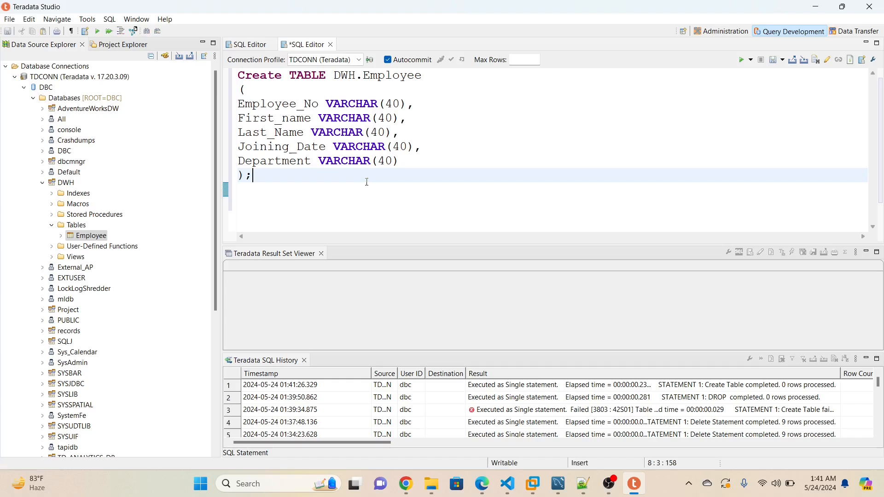
right_click(90, 236)
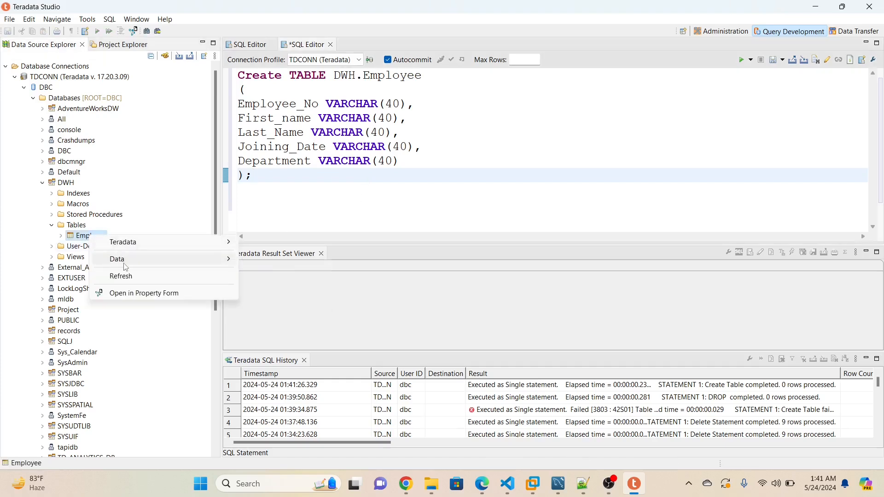
Launch a data load into the Employee table with External File (FastLoad) as the source type.
right_click(82, 238)
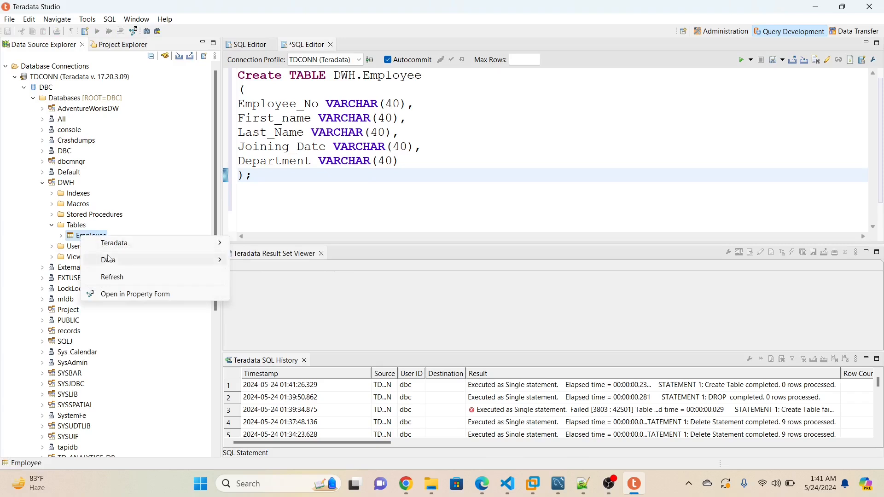
mouse_move(115, 260)
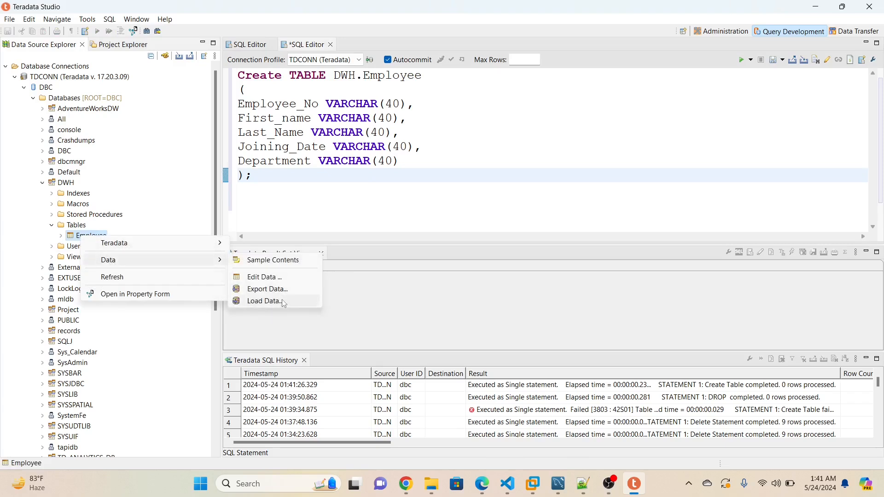
left_click(281, 300)
left_click(505, 253)
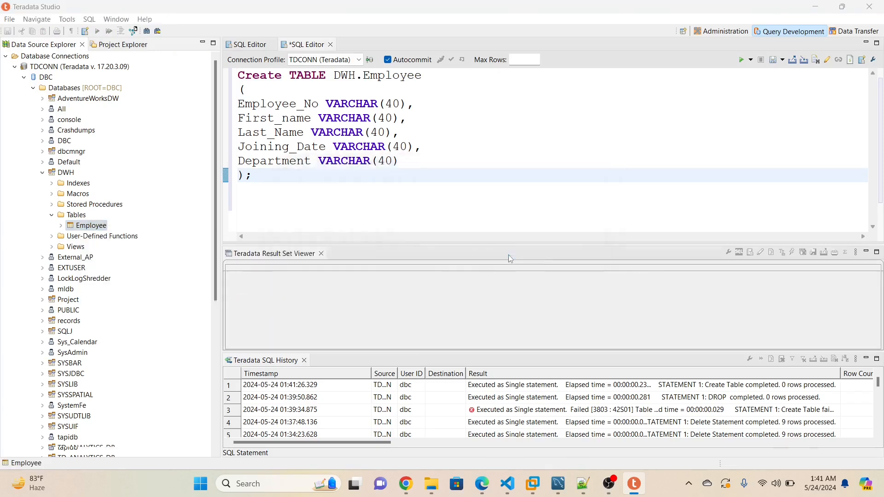
left_click(451, 237)
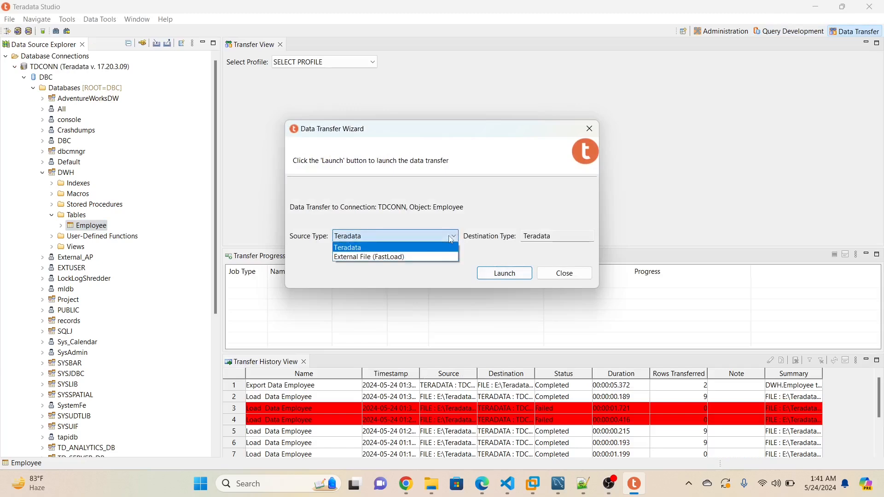
left_click(427, 257)
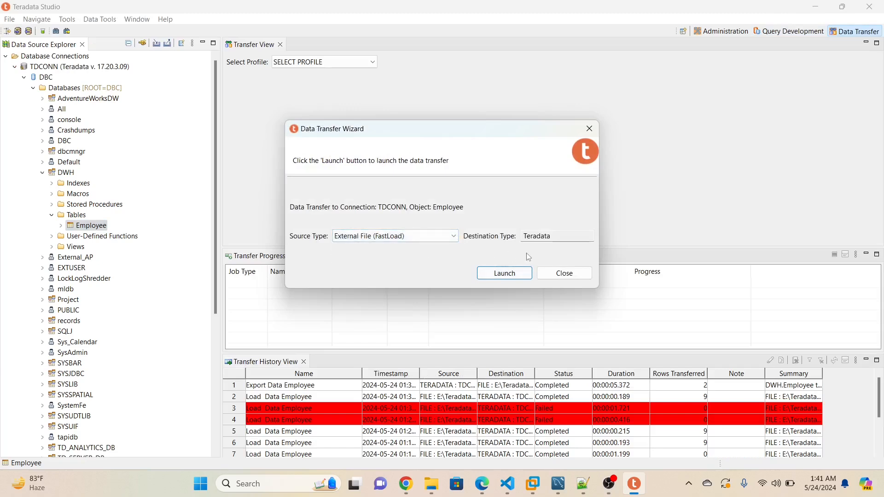
left_click(514, 273)
Choose Employee.csv from the TeradataFile folder on drive E: as the input file for the load.
left_click_drag(242, 39, 412, 54)
left_click(529, 116)
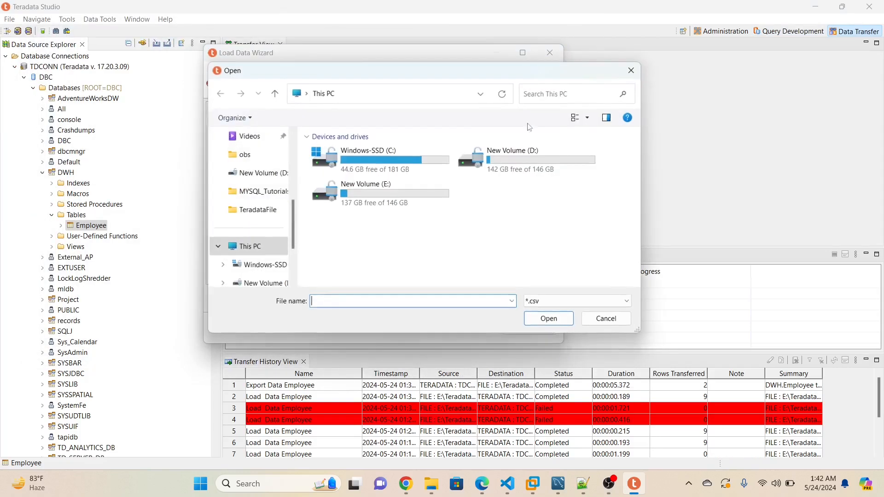
double_click(383, 192)
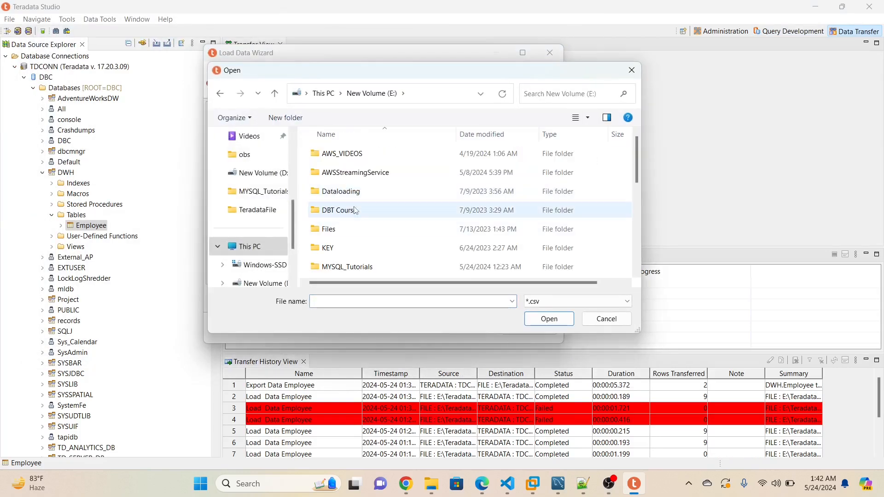
scroll(354, 210, "down", 5)
left_click(353, 198)
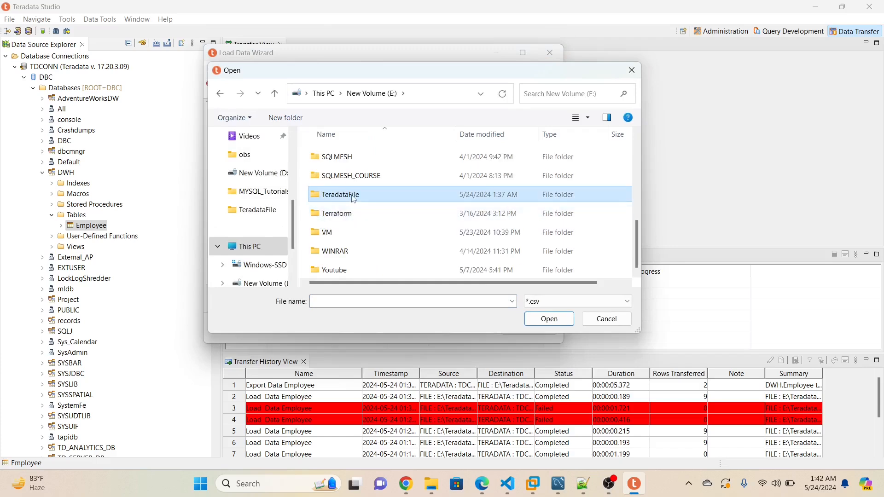
double_click(354, 198)
double_click(332, 154)
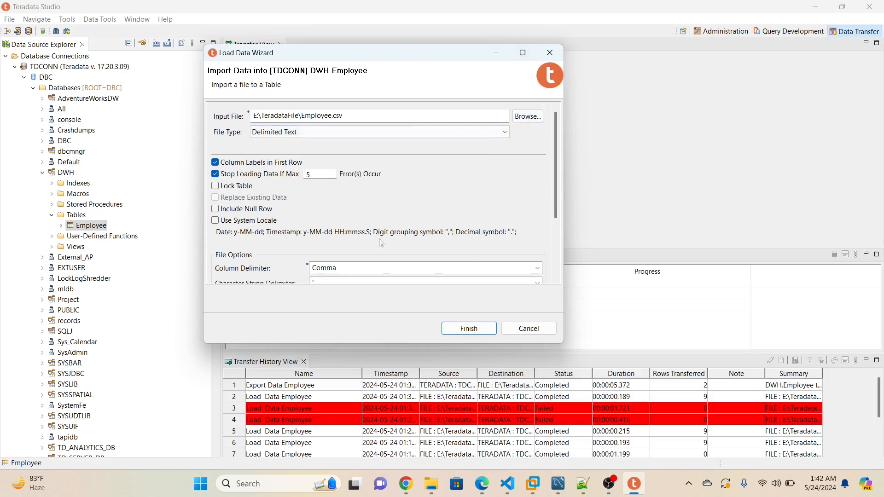
Review the import settings and file options of the load, including column labels, delimiters, encoding and starting row.
scroll(299, 240, "down", 3)
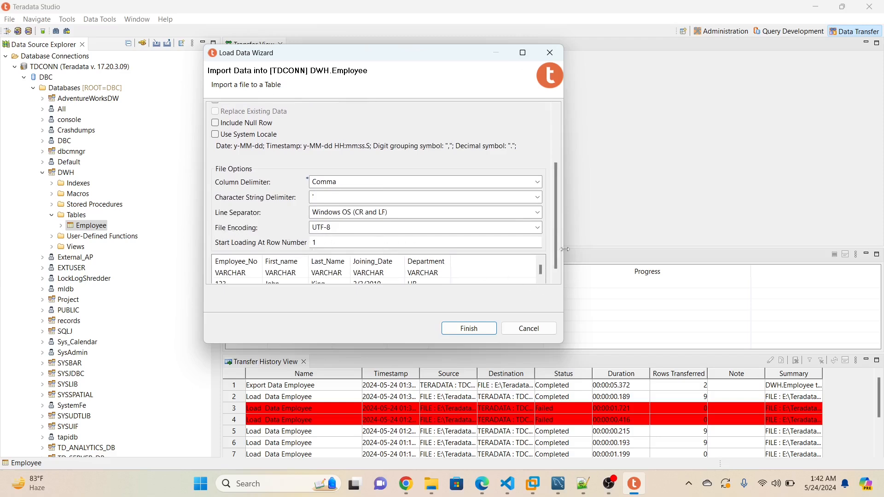
left_click_drag(554, 247, 559, 182)
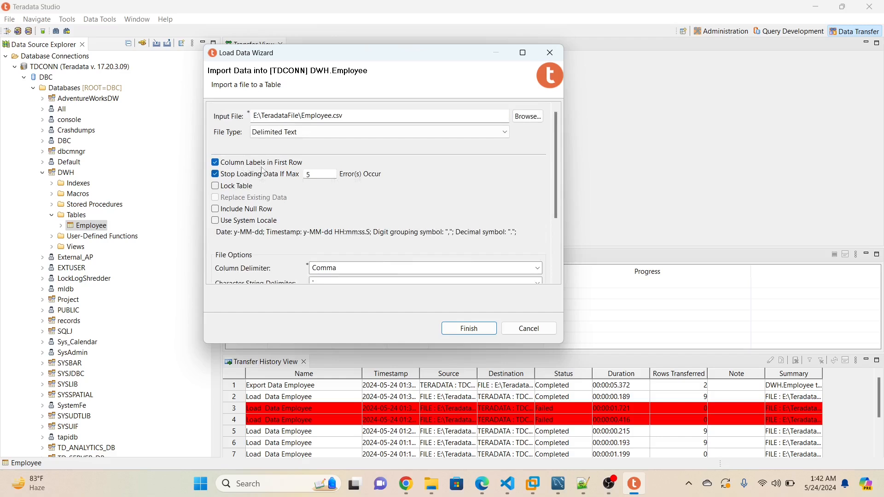
left_click_drag(562, 191, 560, 226)
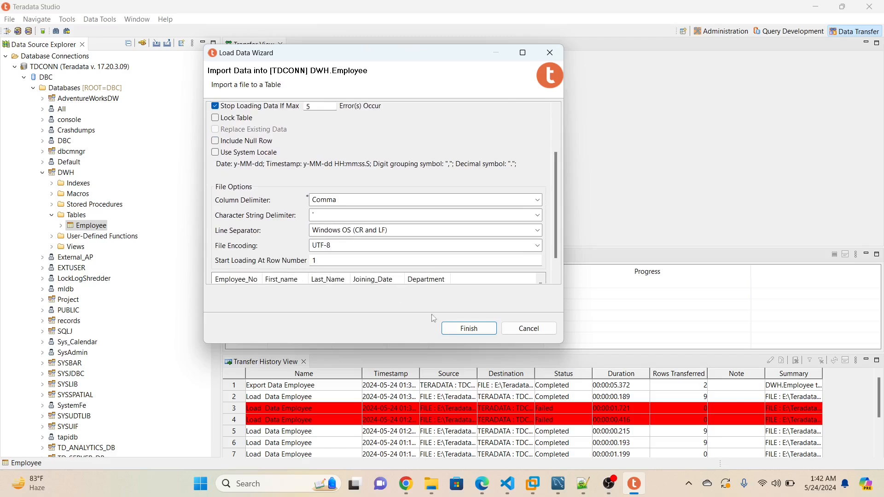
Reopen the Employee file in Excel and compare the data range from row 2 with the range from row 3.
left_click(431, 484)
double_click(275, 107)
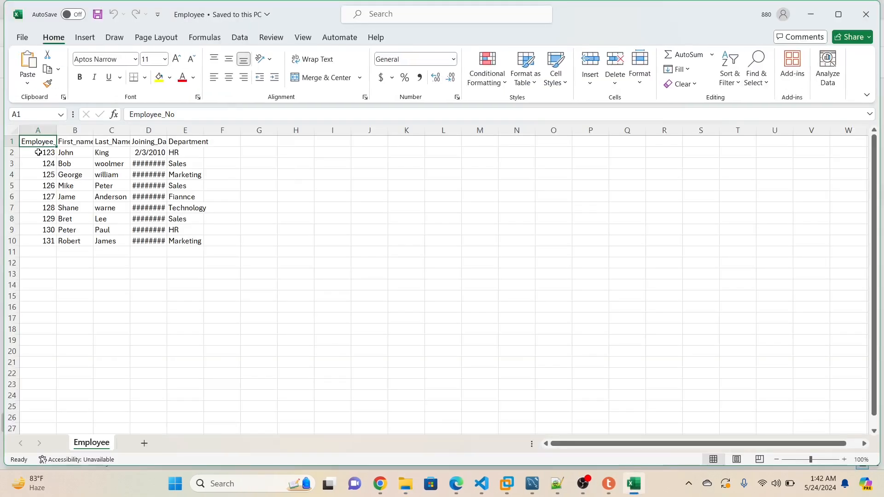
left_click(35, 152)
left_click_drag(35, 152, 198, 241)
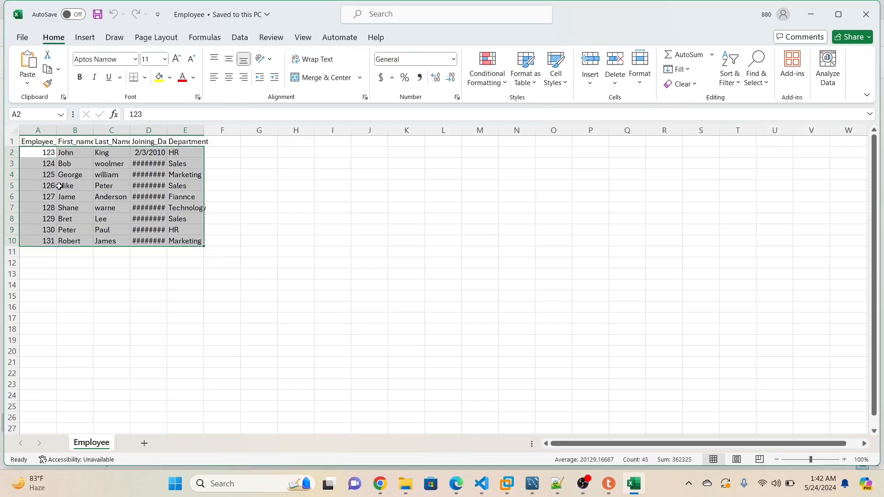
left_click(103, 198)
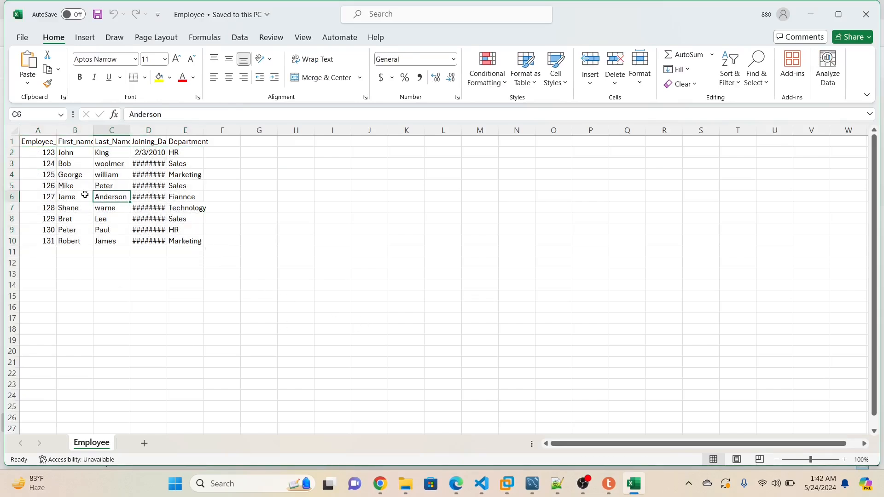
left_click_drag(40, 164, 193, 241)
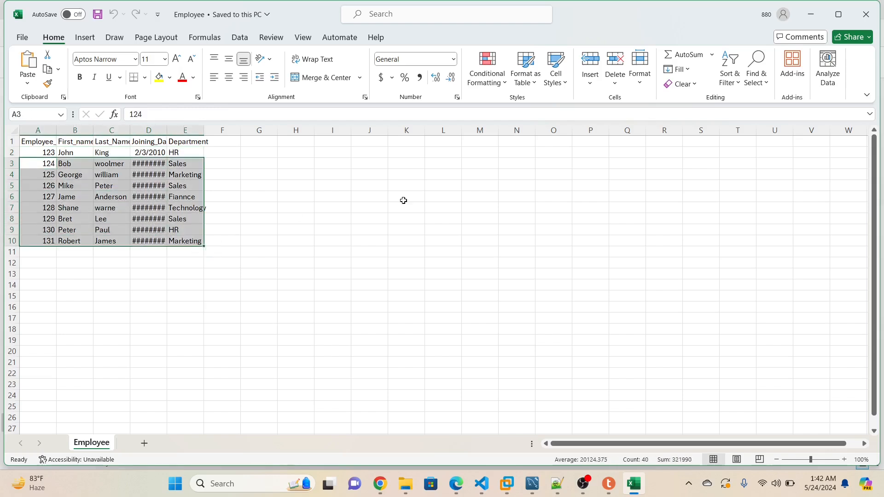
Close the Employee workbook and finish the Employee data load in Teradata Studio.
left_click(517, 208)
left_click(866, 14)
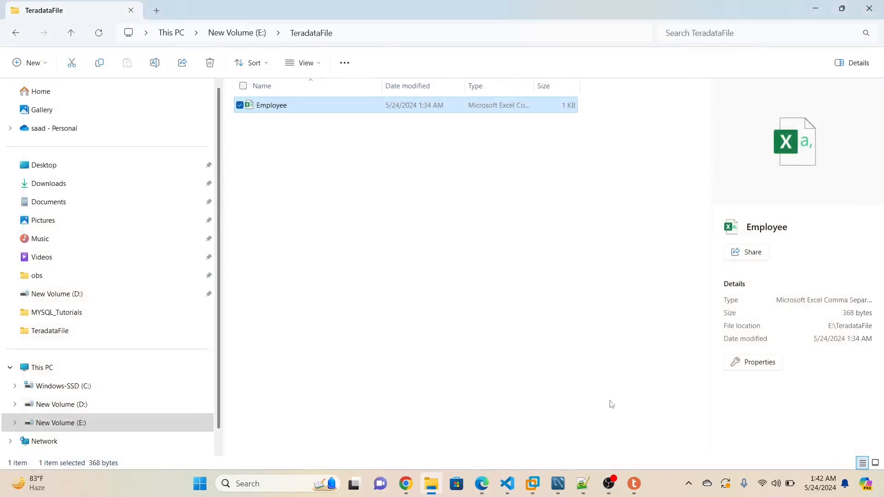
left_click(634, 483)
left_click(469, 328)
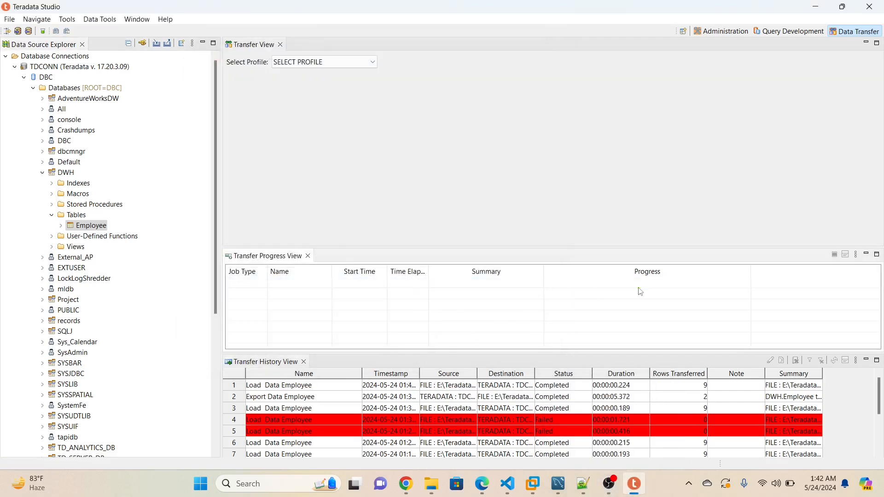
Check the rows transferred by the latest Employee load in the transfer history, fitting the Rows Transferred column to its heading.
left_click(701, 392)
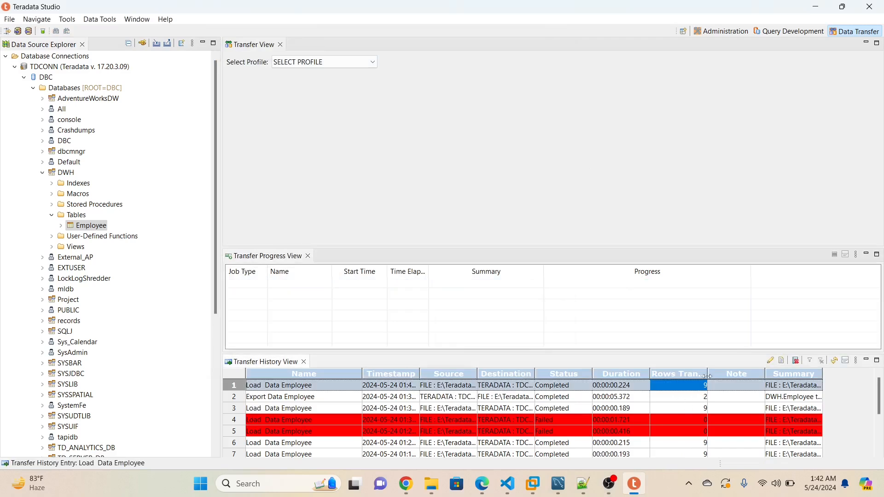
double_click(708, 377)
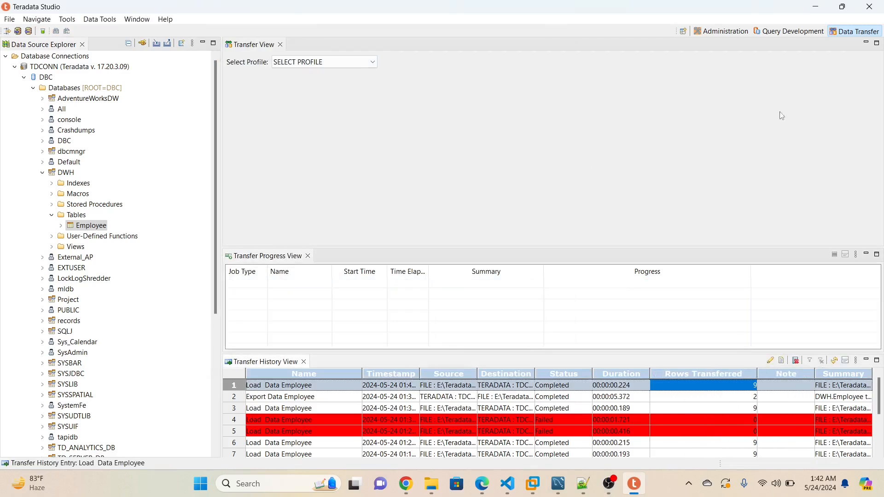
Write the query SEL * FROM DWH.Employee below the Create TABLE statement in the Query Development SQL editor.
left_click(789, 31)
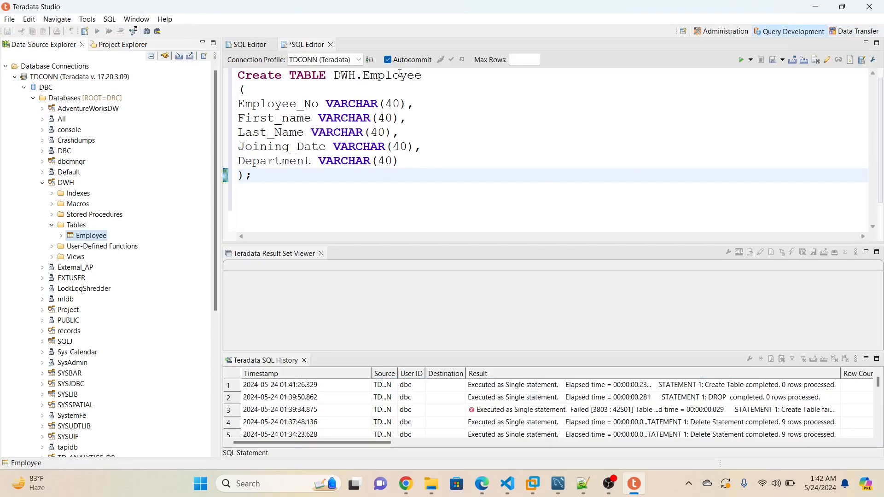
left_click_drag(433, 75, 333, 75)
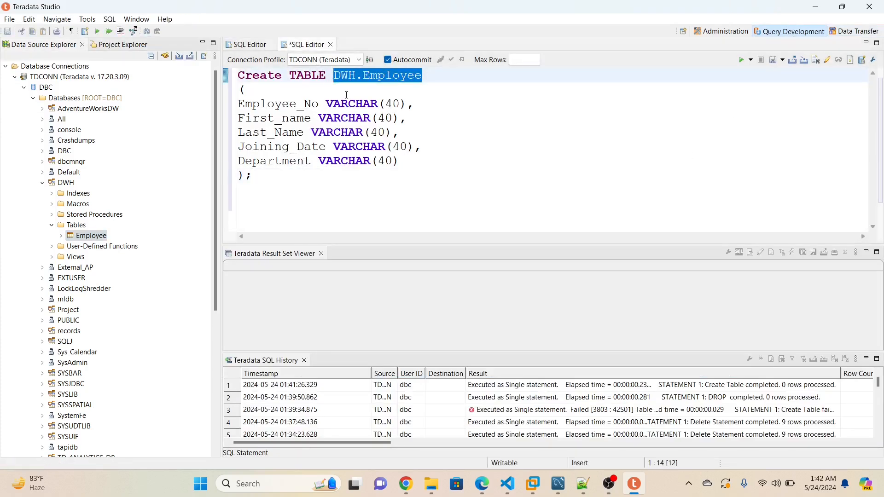
left_click(304, 176)
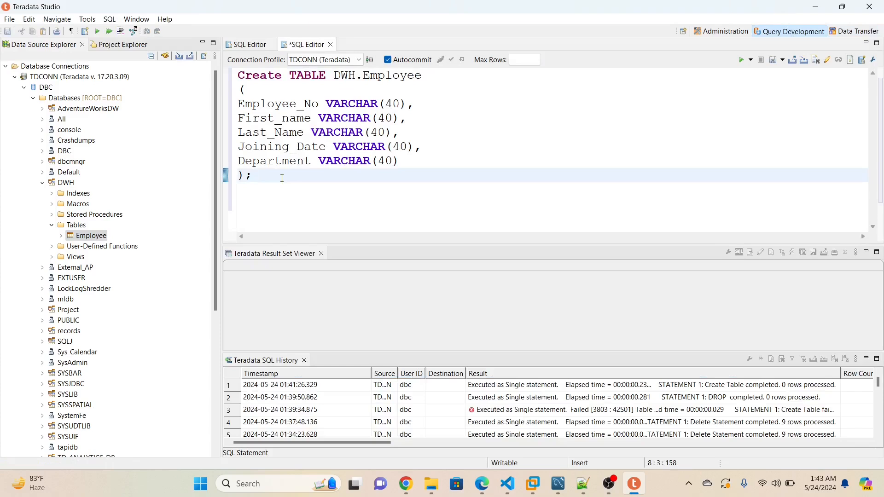
key("Return")
key("Return")
type("SEELCT")
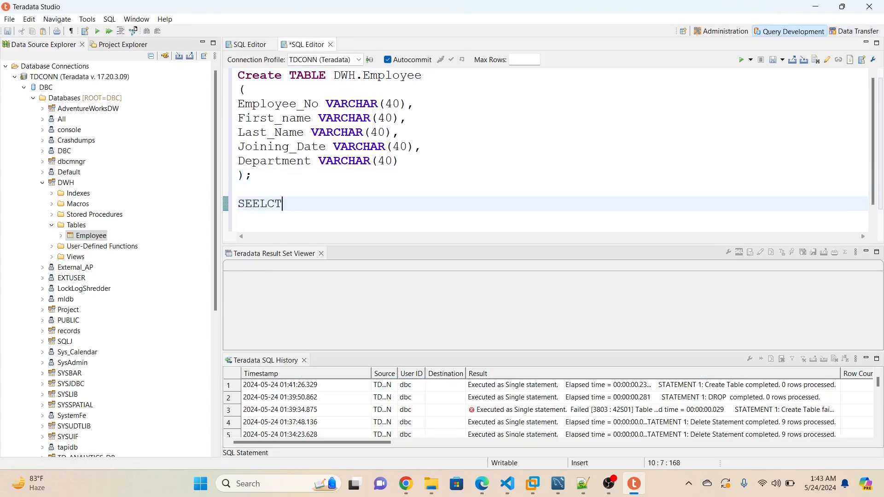
key("BackSpace")
key("BackSpace")
key("BackSpace")
key("BackSpace")
key("BackSpace")
type("L * FROM DWH.Employee")
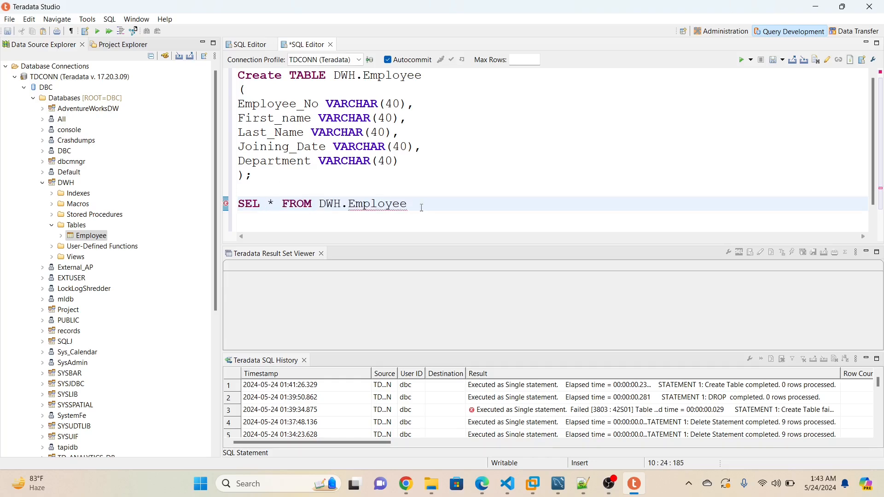
Run only the SEL * query and review all the rows returned from the Employee table.
left_click_drag(409, 203, 239, 203)
left_click(741, 60)
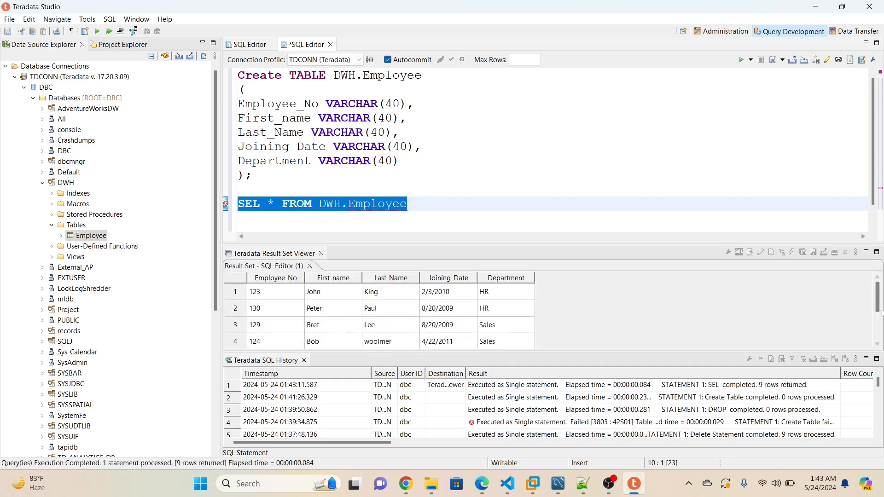
left_click_drag(877, 297, 880, 336)
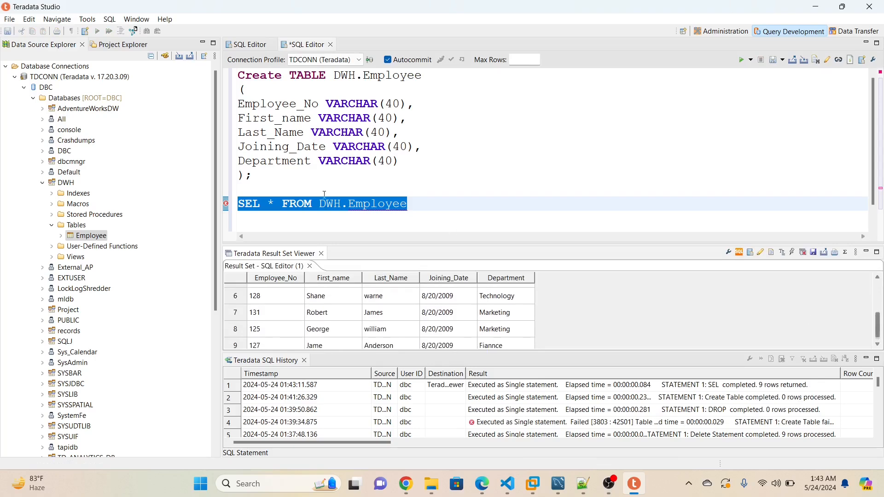
Change the query to SEL count(*) FROM DWH.Employee, run it and check the row count.
left_click(268, 203)
type("count")
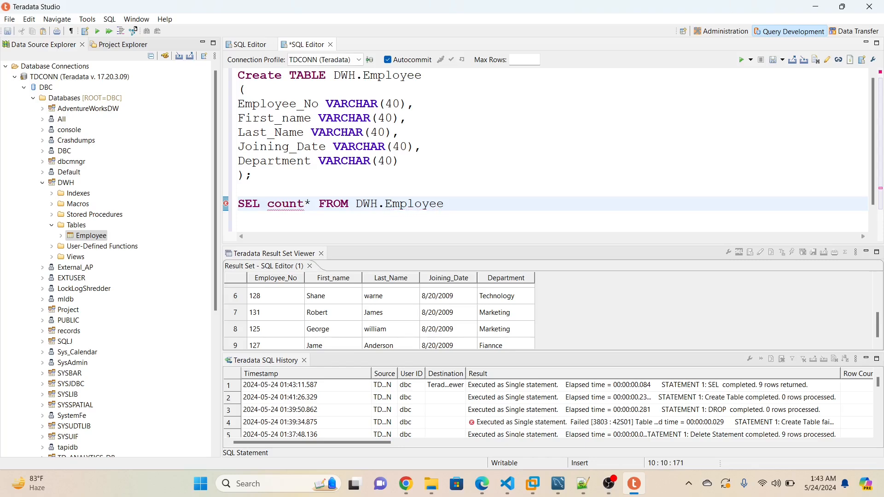
type("(")
key("Delete")
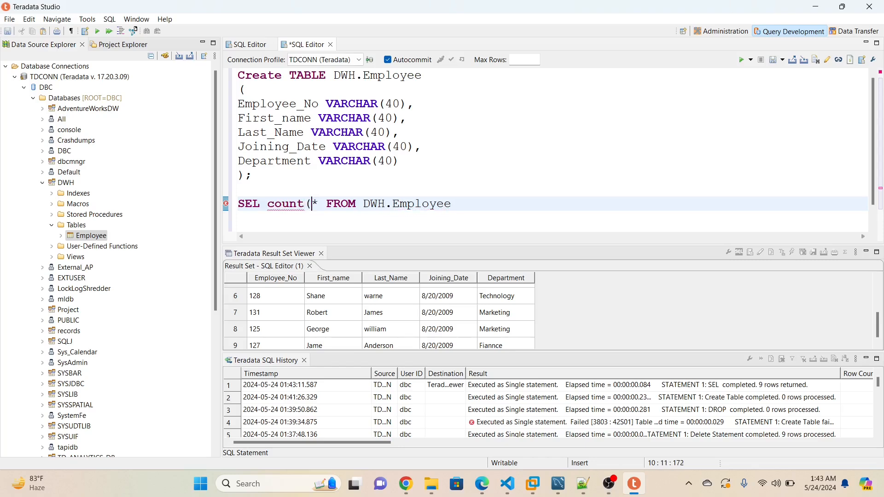
type(")")
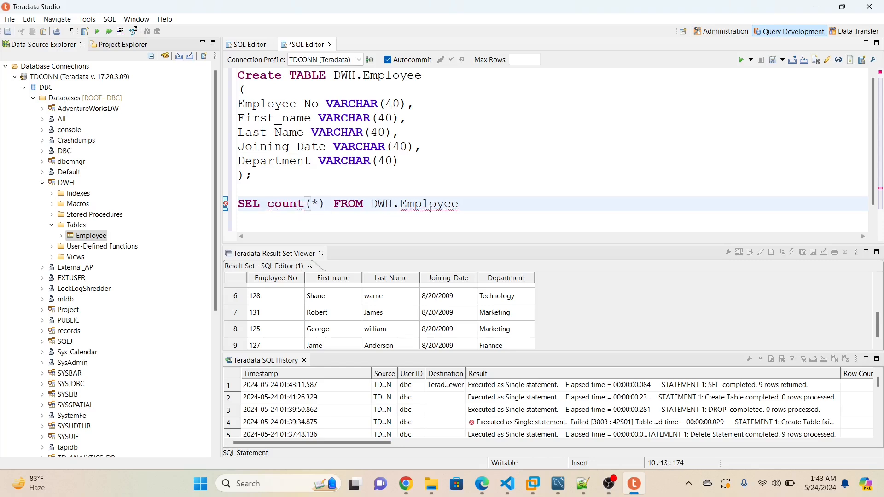
left_click_drag(459, 204, 333, 204)
key("shift+Home")
left_click(750, 60)
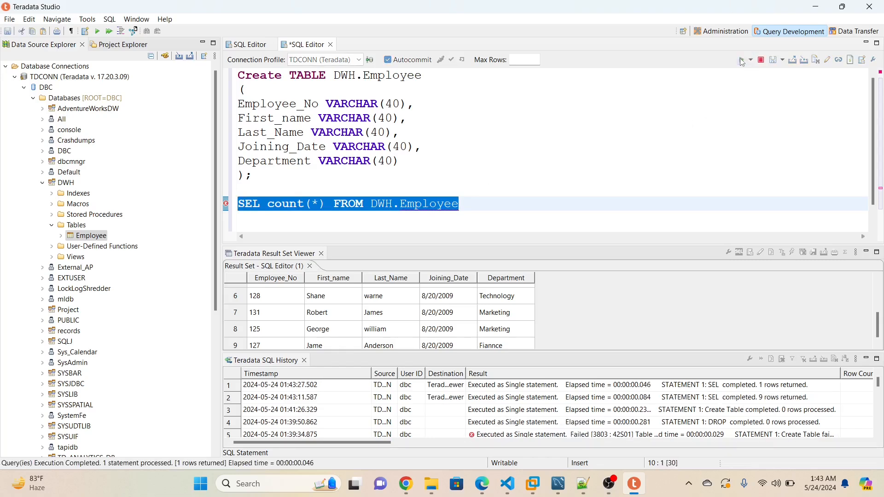
left_click(270, 297)
left_click(334, 204)
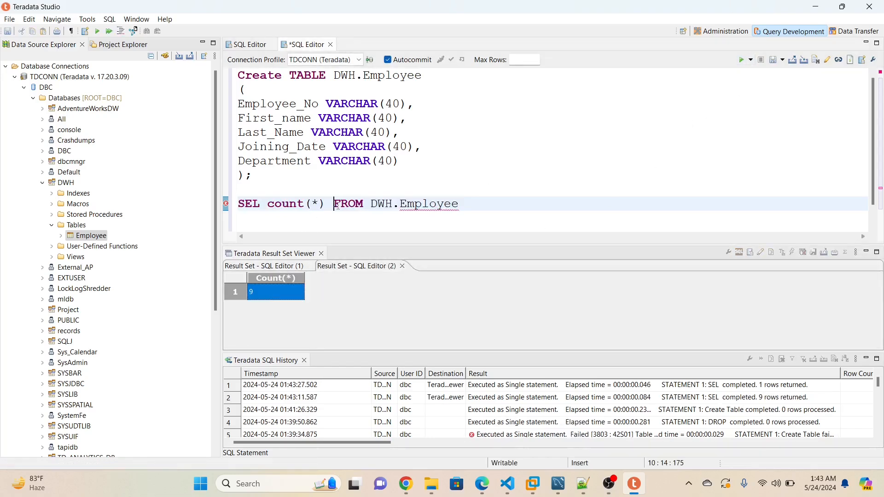
Duplicate the record in row 10 of the Employee file into row 11 in Excel and save the file.
left_click(431, 484)
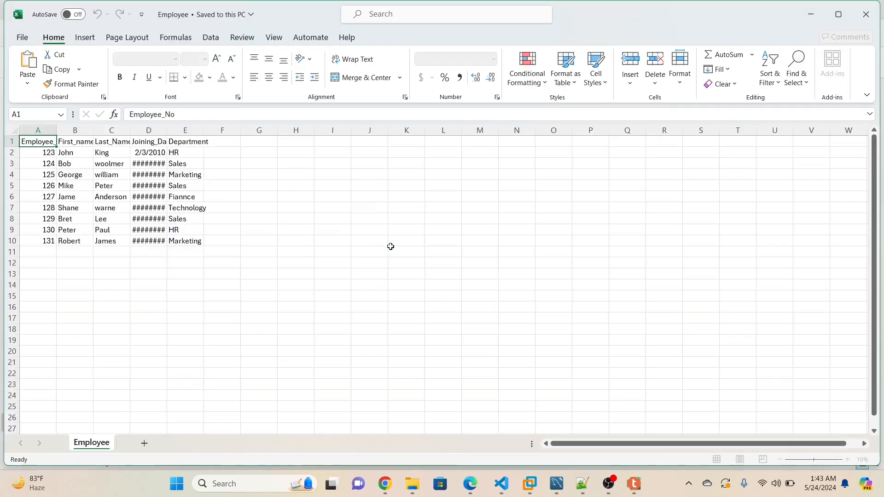
left_click_drag(40, 243, 176, 242)
key("ctrl+c")
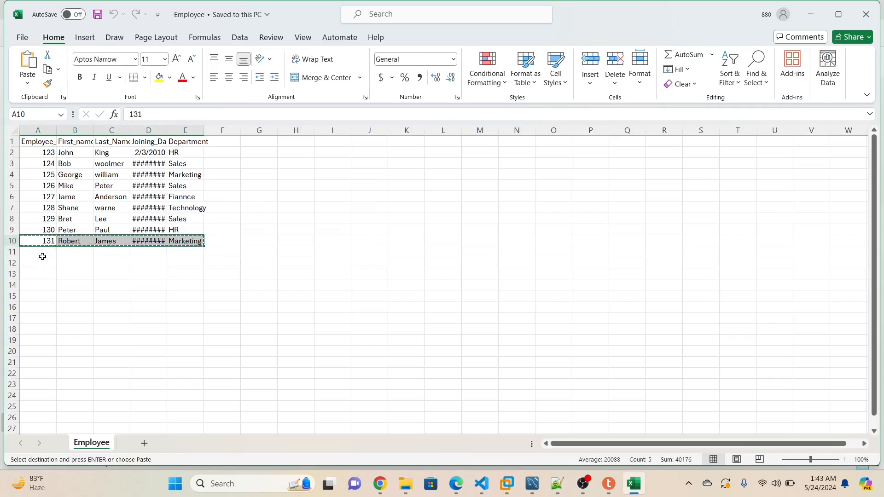
left_click(43, 253)
key("ctrl+v")
left_click(112, 275)
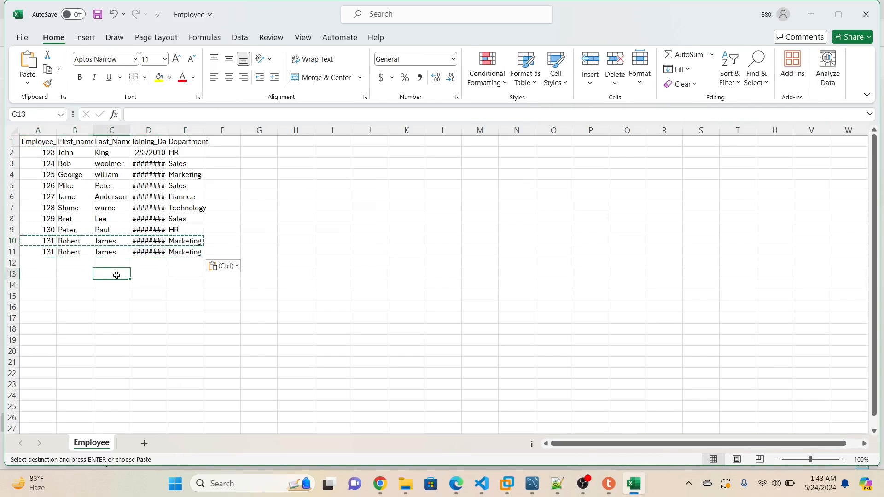
left_click(331, 308)
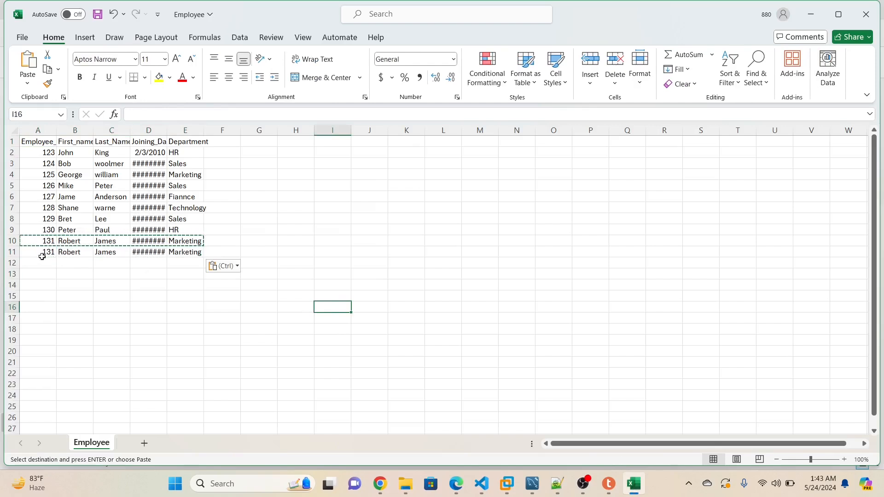
left_click(241, 242)
left_click(278, 308)
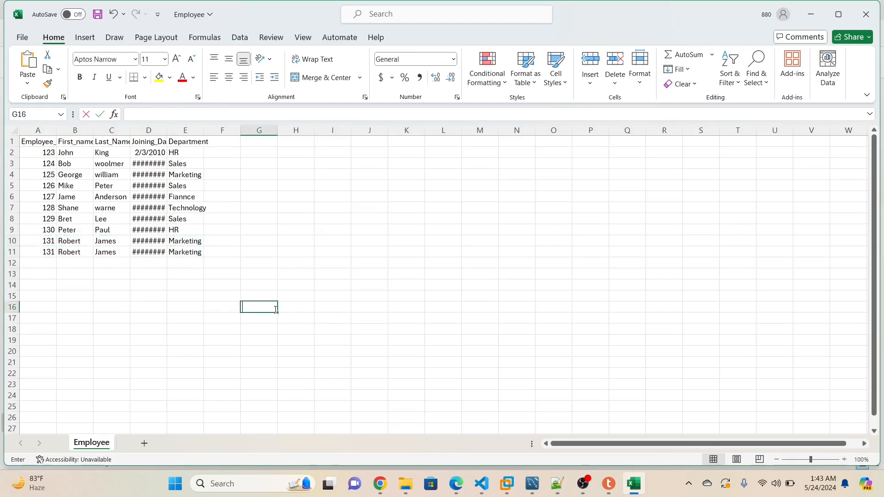
key("ctrl+s")
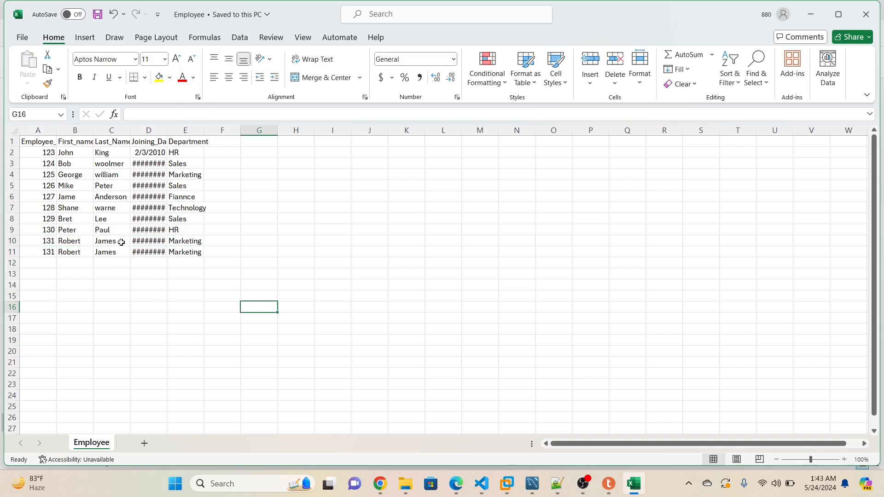
Compare the original records from row 2 with the duplicated record at the end of the sheet, and close the workbook.
left_click_drag(41, 152, 199, 235)
left_click_drag(38, 244, 187, 247)
left_click(148, 263)
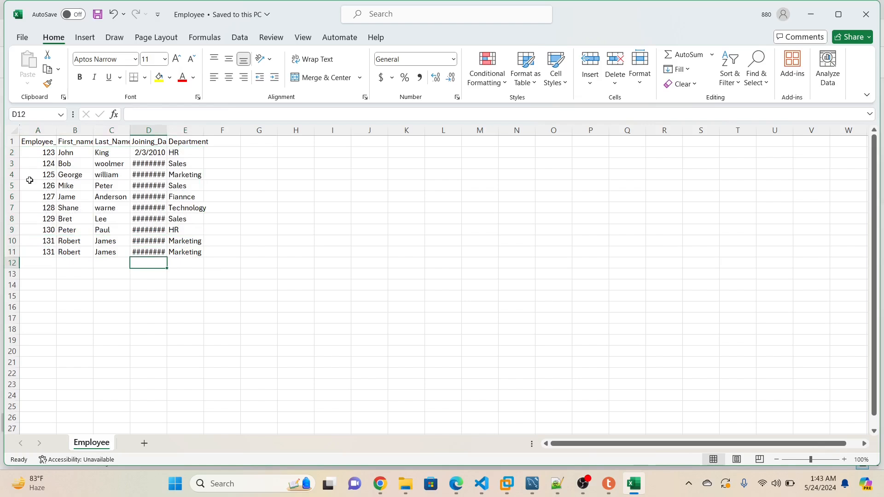
left_click_drag(37, 153, 47, 242)
left_click(111, 318)
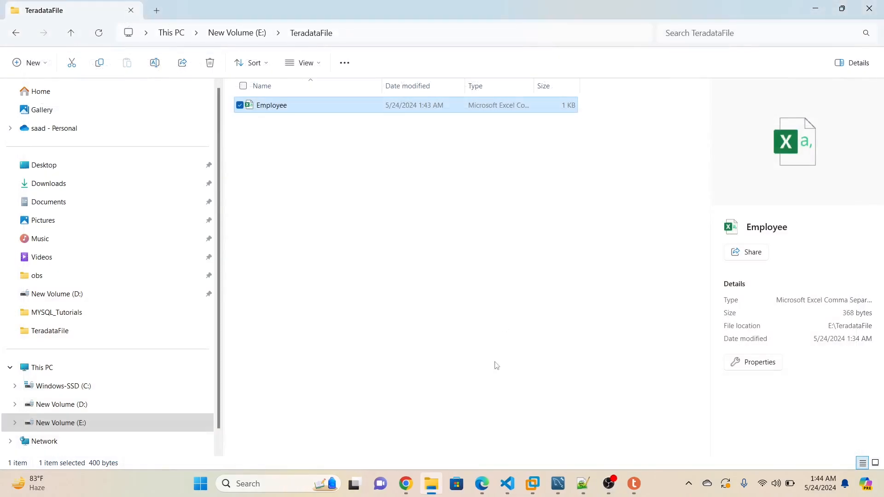
Switch to Teradata Studio, add the statement DEL FROM DWH.Employee below the count query and run it.
left_click(624, 484)
left_click_drag(469, 207, 371, 205)
key("ctrl+c")
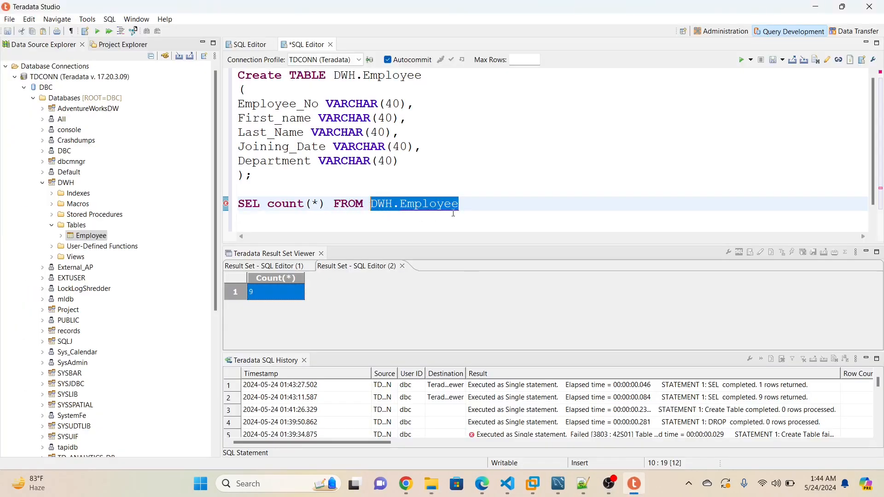
left_click(491, 206)
key("Return")
type("DE")
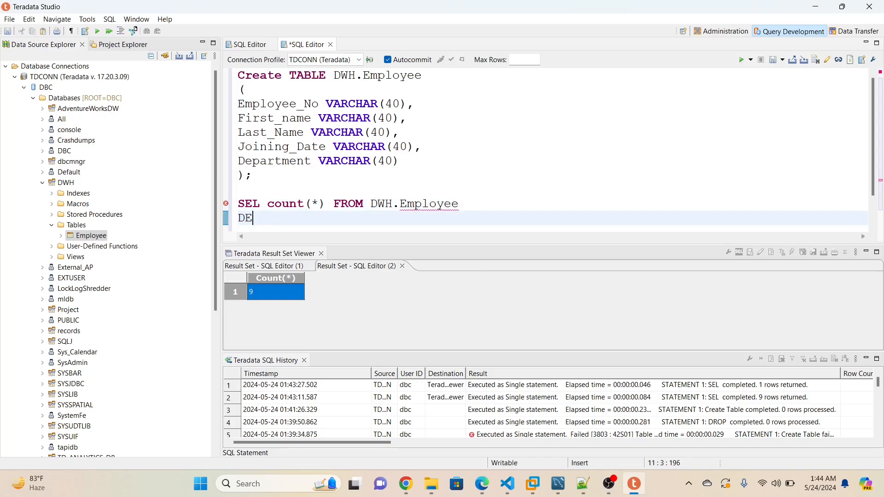
type("L FROM")
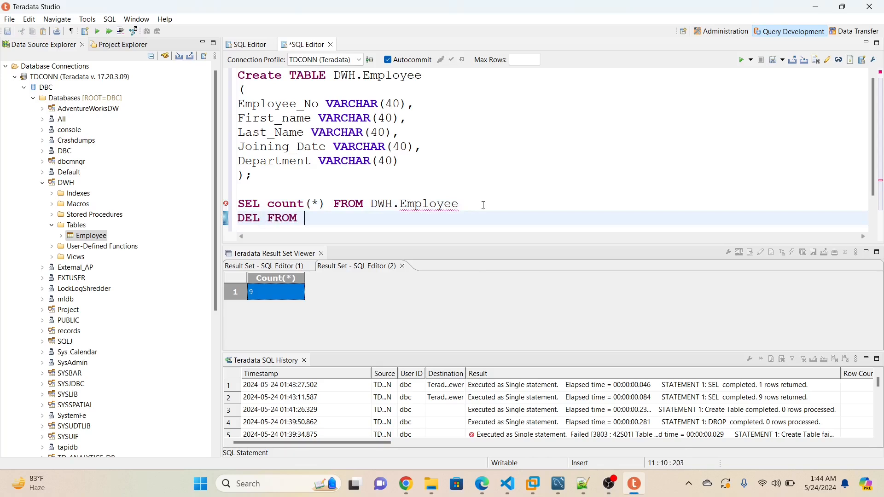
key("ctrl+v")
left_click_drag(471, 213, 234, 212)
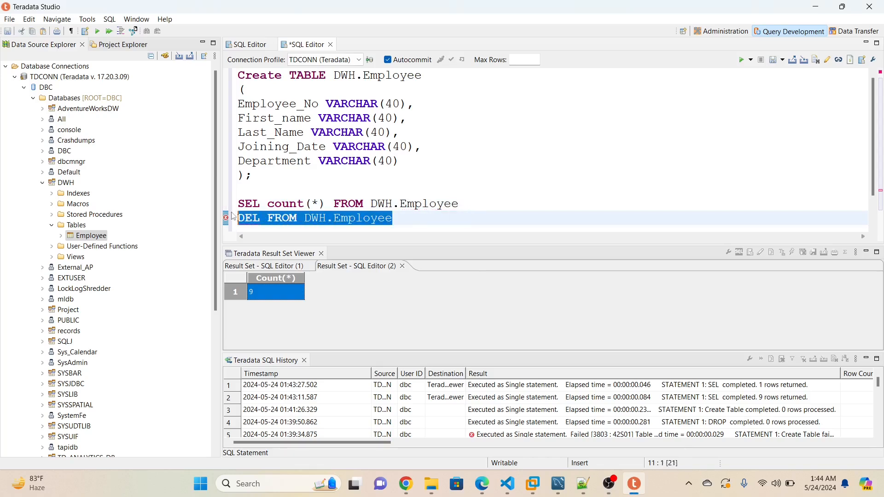
left_click(742, 60)
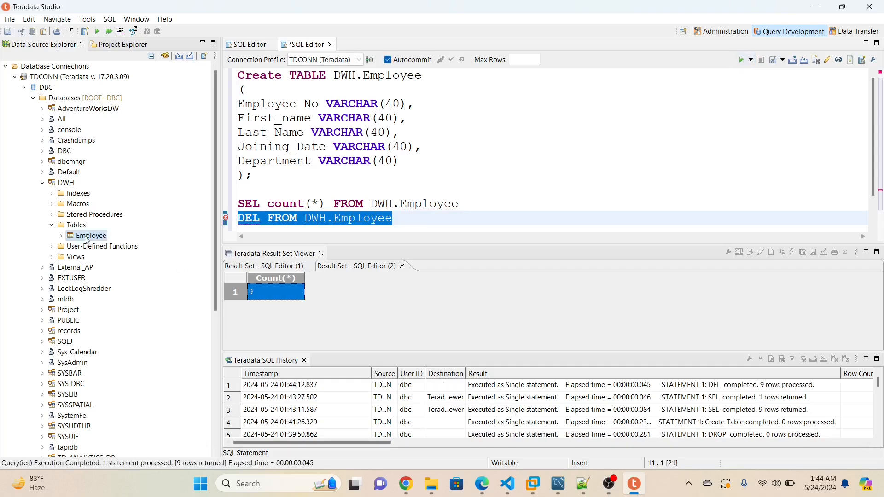
Rerun the SEL count(*) query on DWH.Employee to check the table after the deletion.
left_click_drag(459, 203, 238, 190)
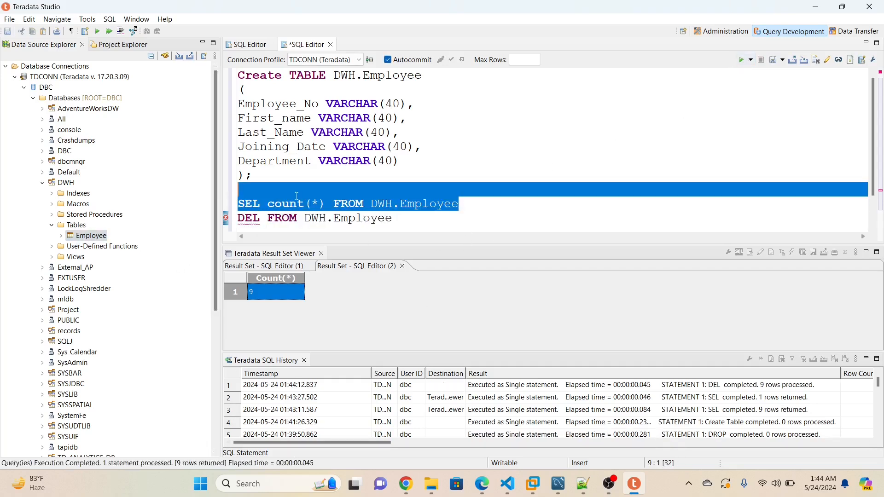
left_click(741, 58)
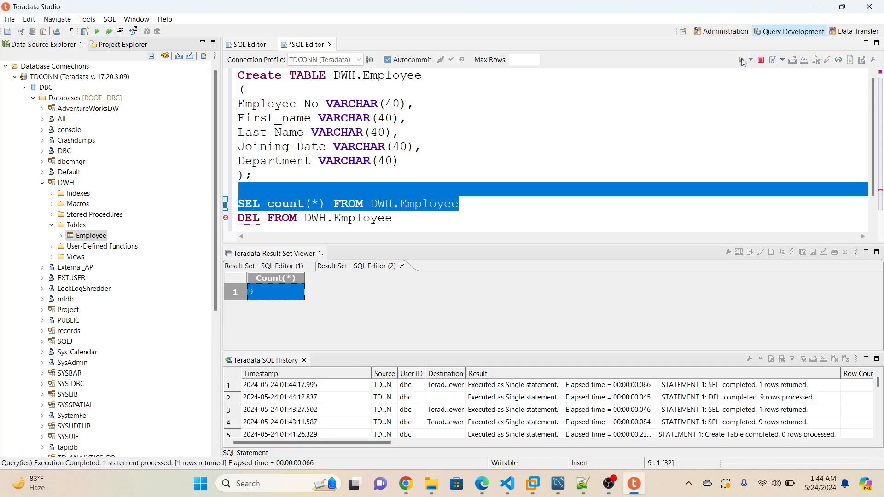
Launch a new data load into the DWH Employee table with an external file as the source type.
right_click(102, 243)
mouse_move(138, 262)
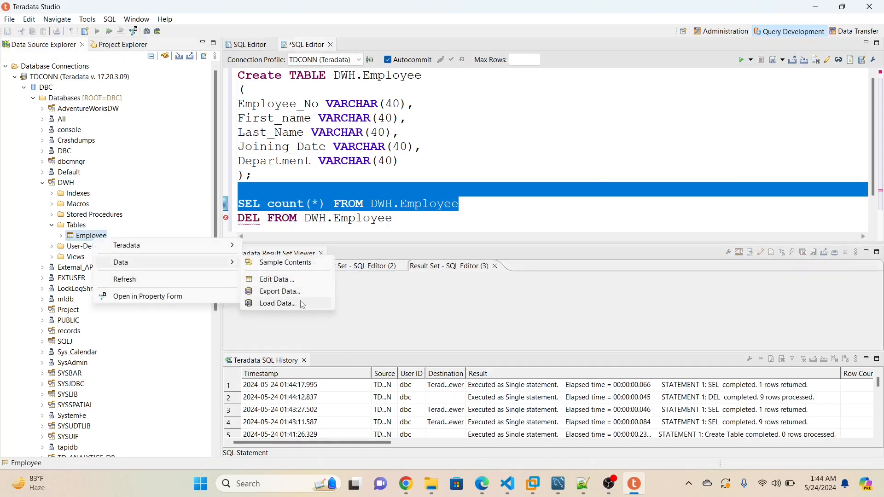
left_click(278, 303)
left_click(488, 252)
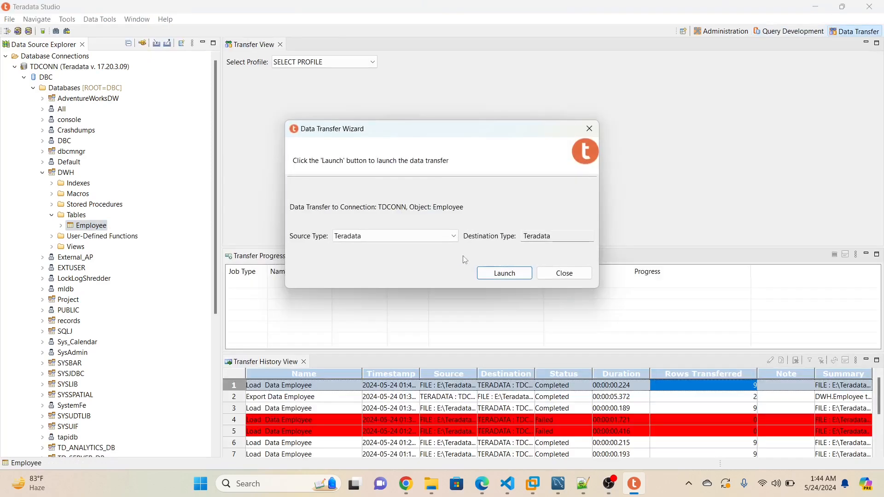
left_click(453, 236)
left_click(387, 257)
left_click(492, 273)
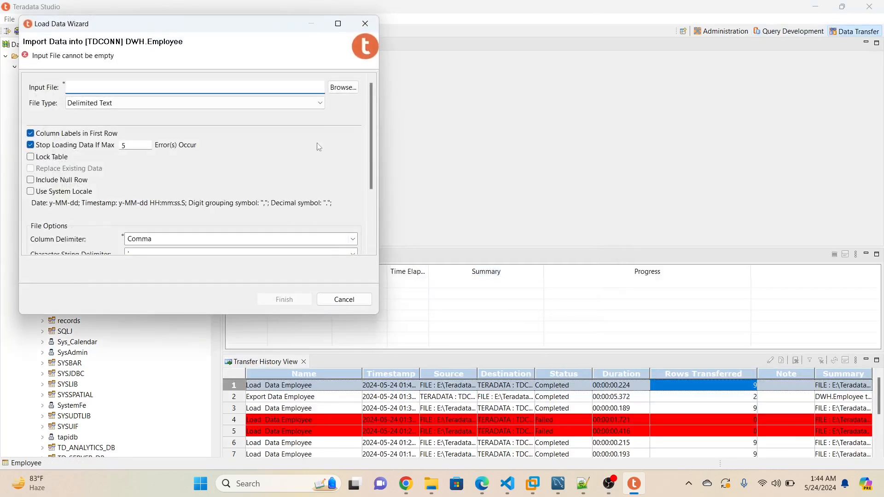
Choose the Employee CSV file from E:\TeradataFile as the input file, keep the remaining load options and run the load.
left_click(343, 87)
left_click(187, 172)
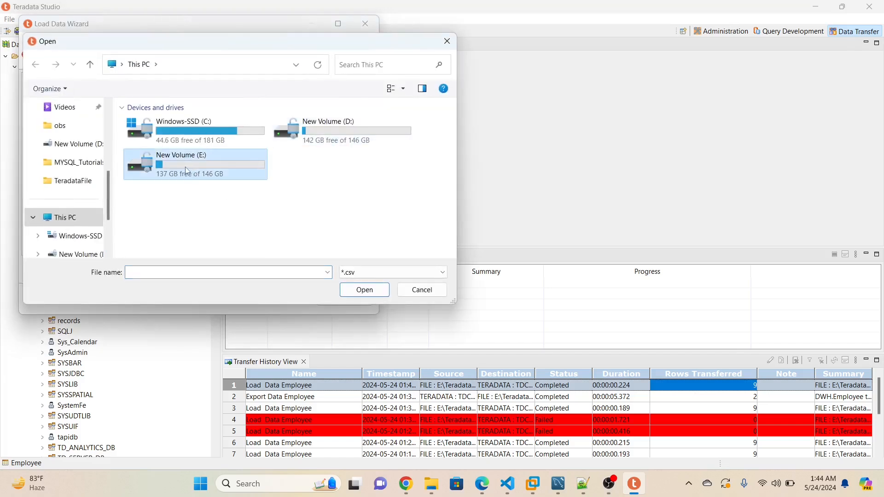
double_click(186, 171)
scroll(174, 187, "down", 5)
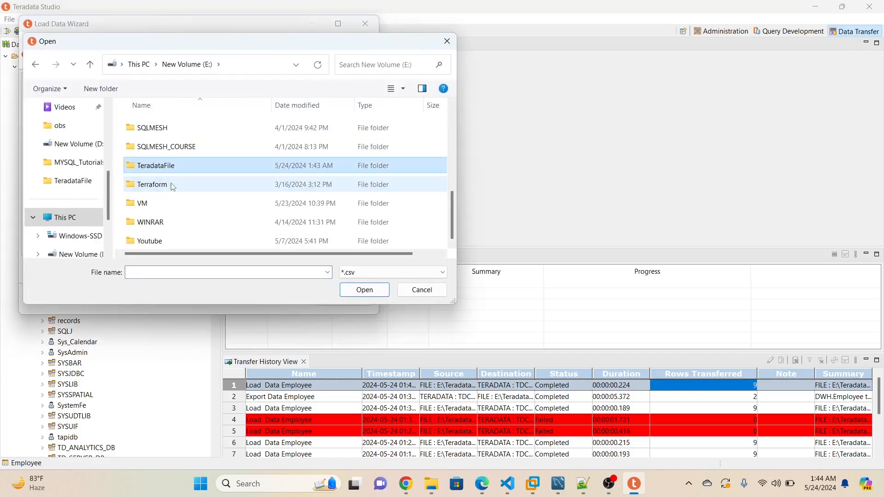
double_click(171, 168)
double_click(165, 133)
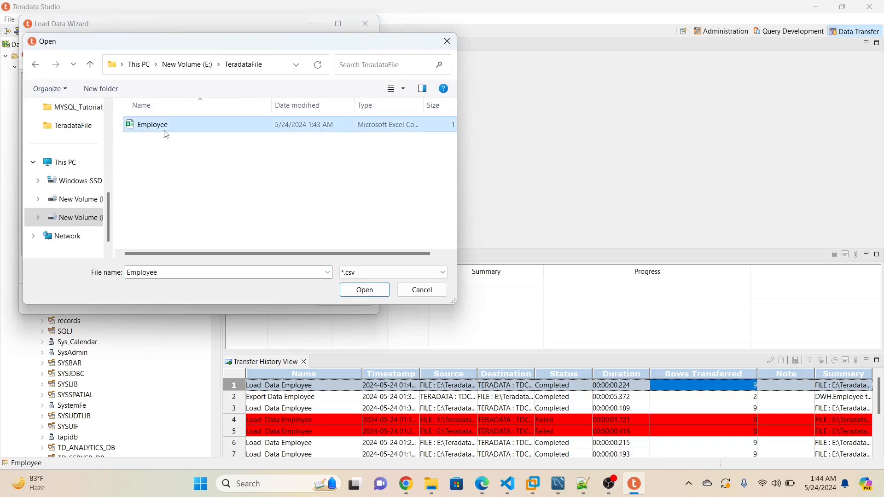
scroll(218, 177, "down", 2)
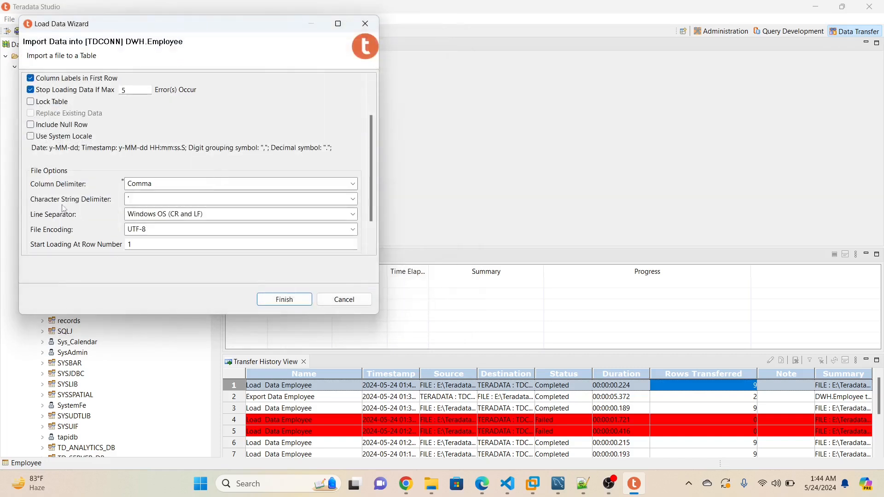
scroll(367, 161, "down", 2)
left_click(284, 299)
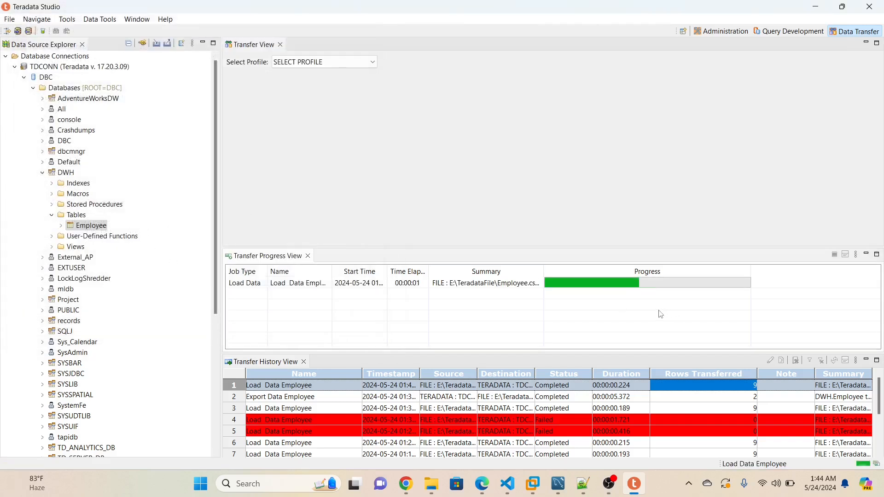
Inspect the newest Load Data Employee entry in the transfer history, widening the Timestamp column to read it in full.
left_click(412, 388)
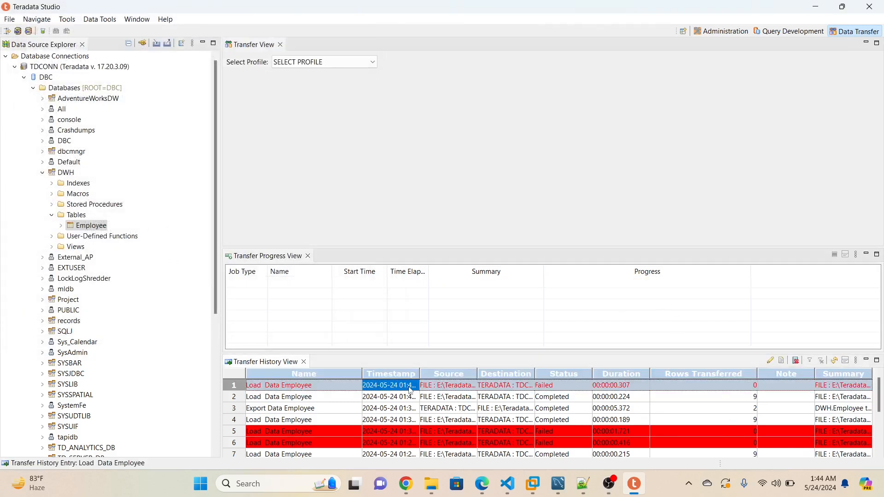
left_click(471, 390)
left_click(263, 389)
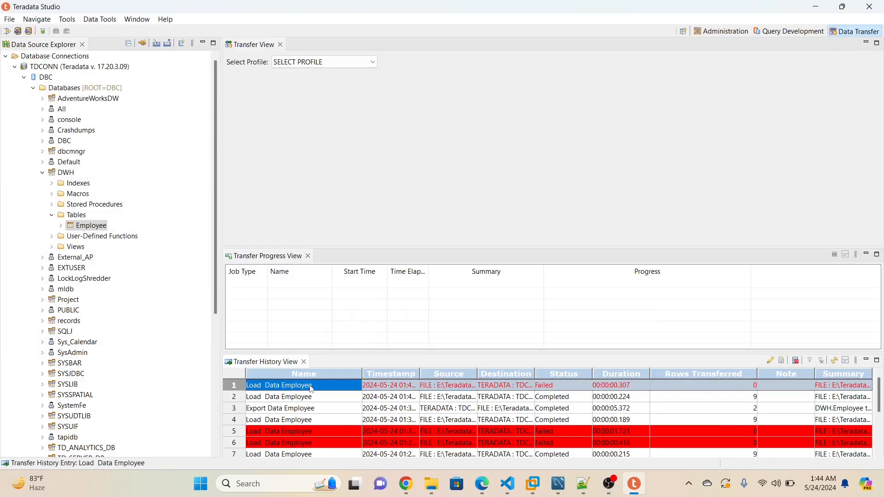
left_click_drag(419, 372, 451, 372)
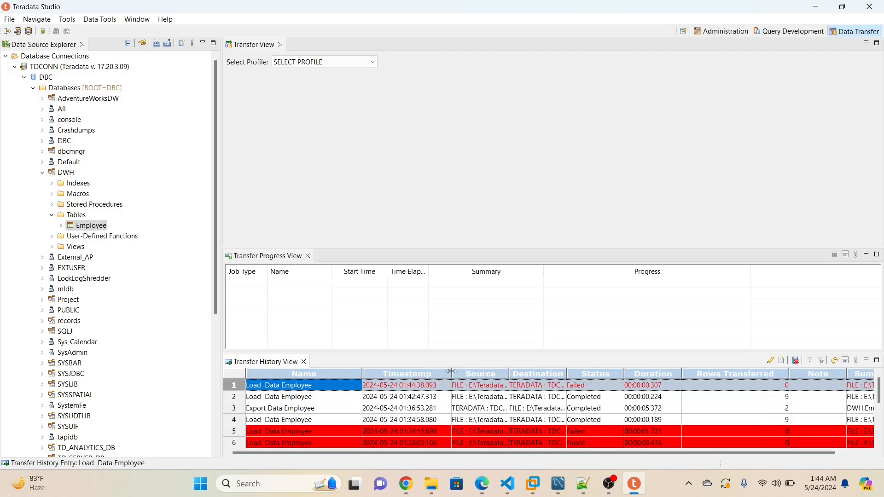
left_click(417, 390)
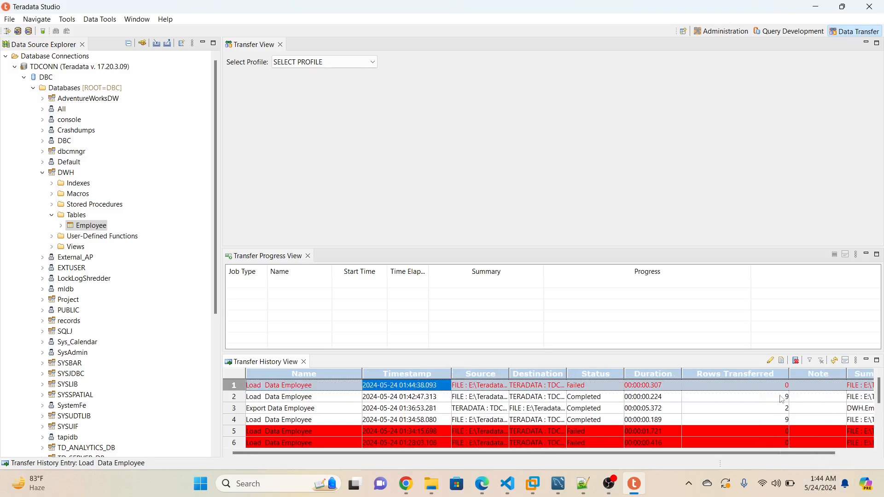
left_click_drag(758, 451, 789, 452)
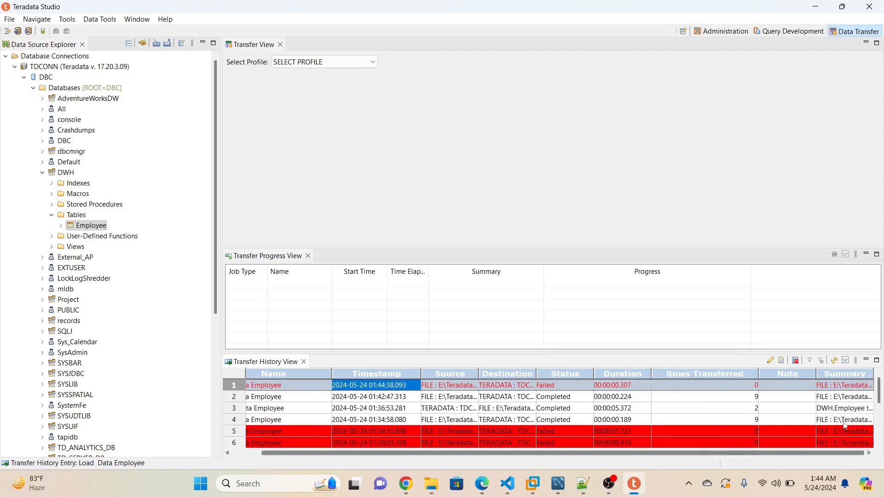
Show the transfer job output for the newest load, read the cause of the row error and close the output.
left_click(857, 361)
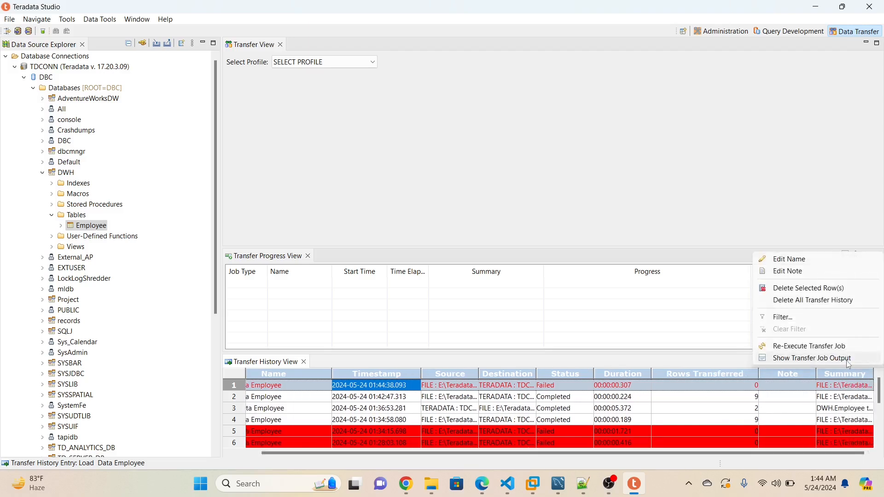
left_click(827, 360)
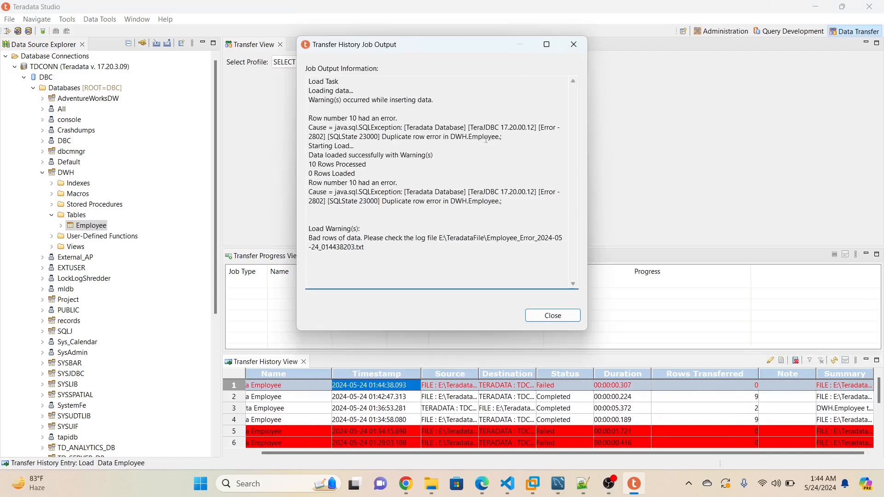
left_click_drag(382, 136, 460, 137)
left_click(482, 138)
left_click(457, 142)
left_click(556, 320)
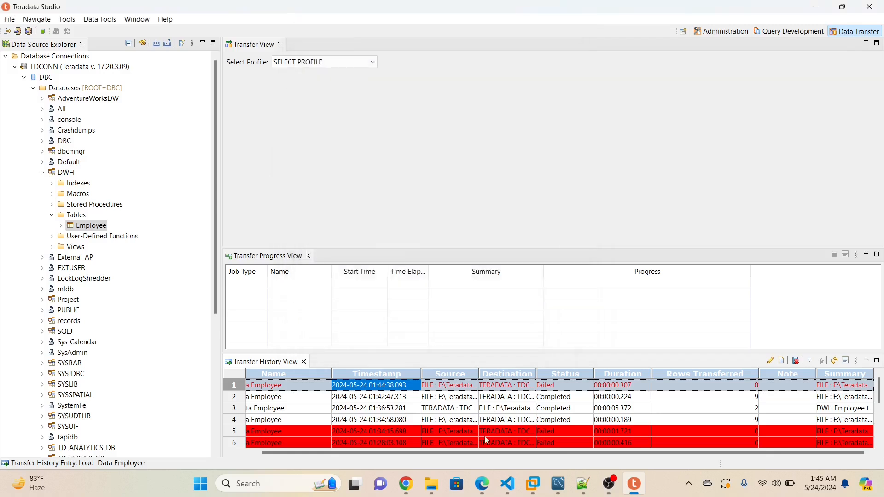
Switch to File Explorer, open the Employee_Error text file in TeradataFile and examine the rejected record.
left_click(430, 490)
double_click(312, 125)
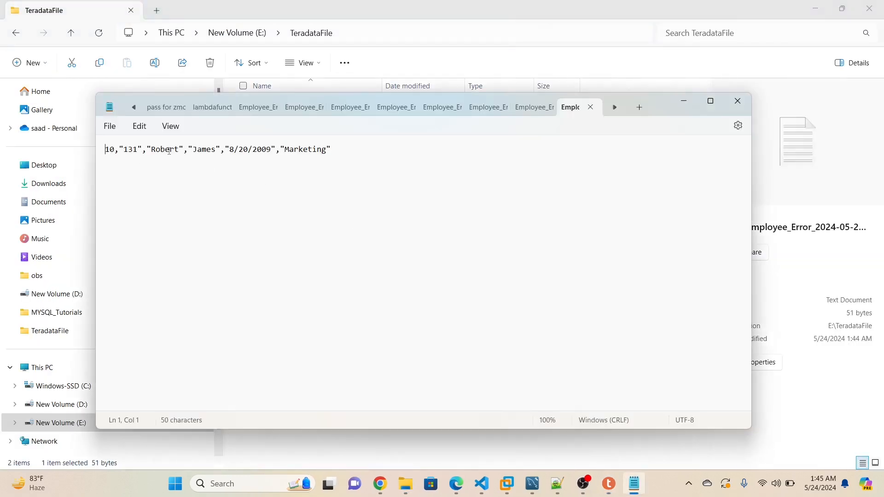
left_click_drag(117, 150, 375, 153)
left_click(138, 156)
Return to Teradata Studio's query development view and rerun the SEL count(*) query on DWH.Employee.
left_click(609, 484)
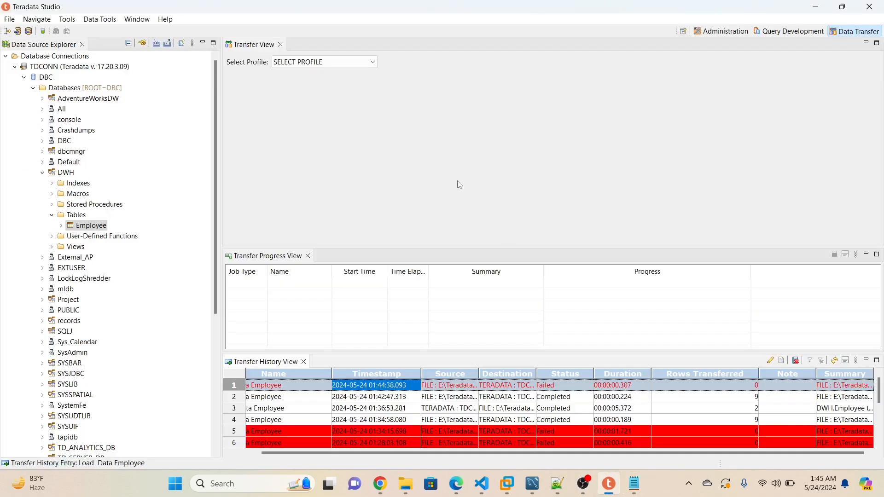
left_click(800, 32)
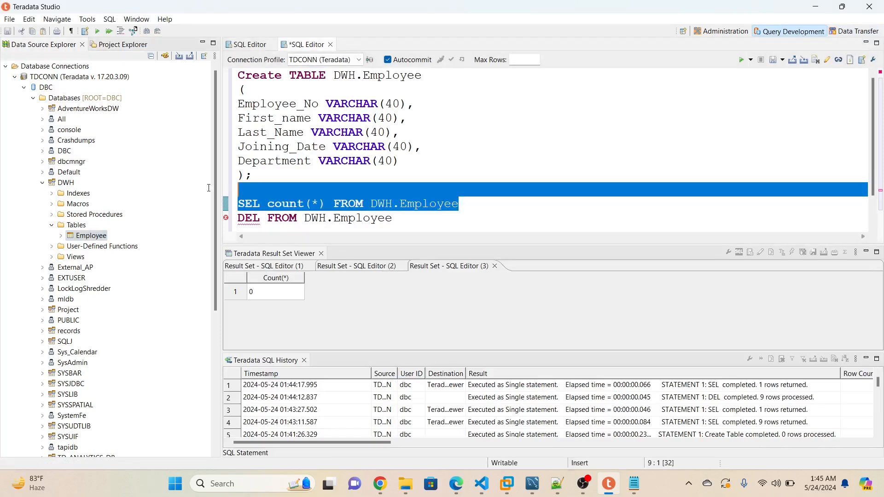
left_click(742, 59)
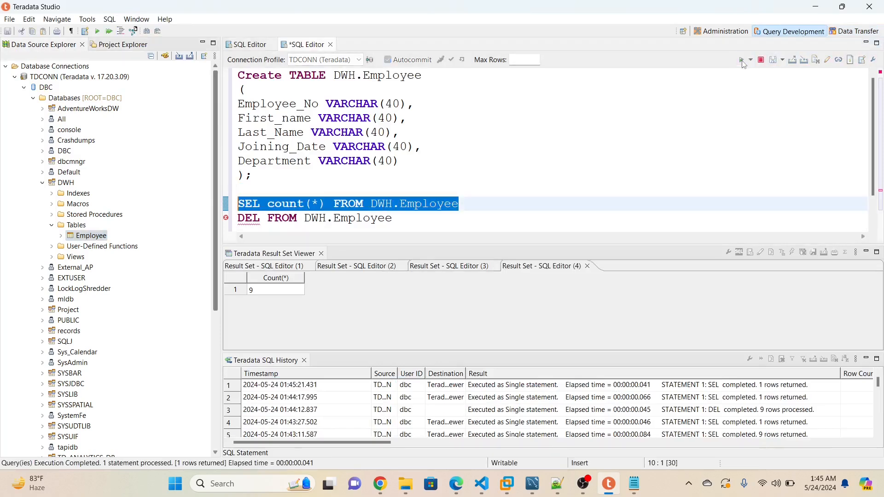
Change the count query into SEL * FROM DWH.Employee.
left_click(326, 208)
key("BackSpace")
key("Left")
key("BackSpace")
key("BackSpace")
key("BackSpace")
key("BackSpace")
key("BackSpace")
key("BackSpace")
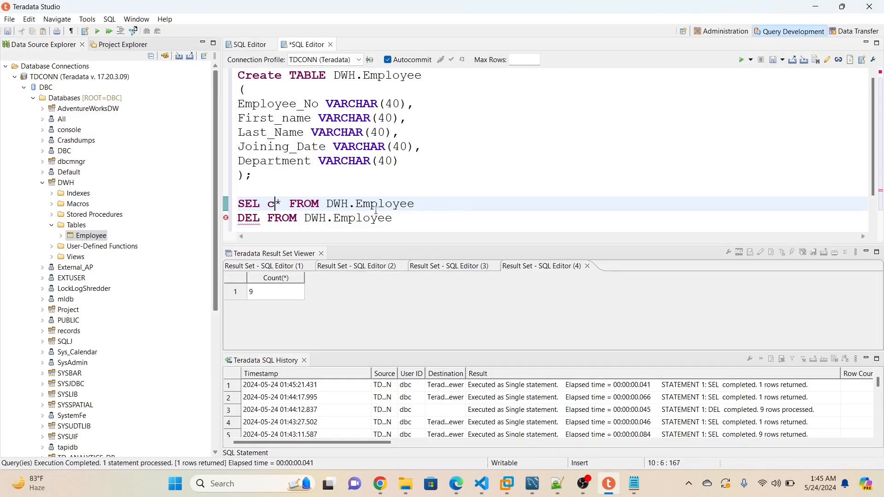
Run only the SEL * query on DWH.Employee and check the row of the duplicated record in the result set.
left_click_drag(407, 203, 238, 203)
left_click(741, 61)
scroll(324, 306, "down", 2)
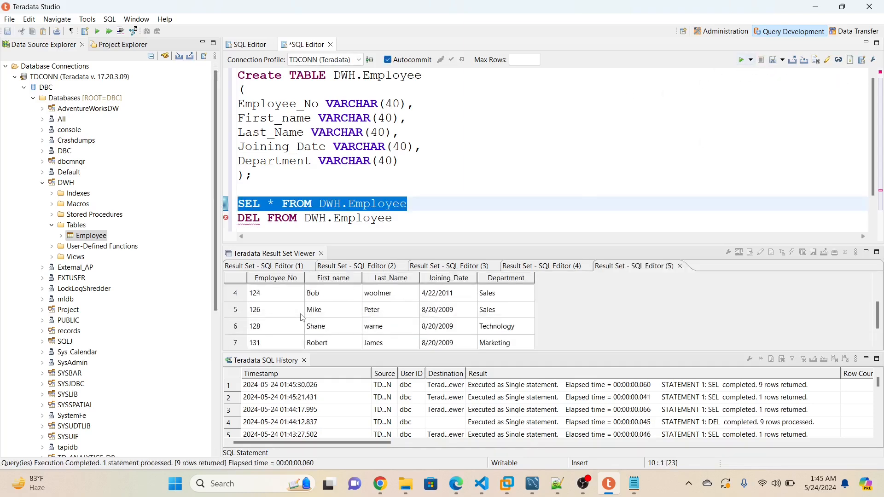
left_click_drag(269, 318, 484, 318)
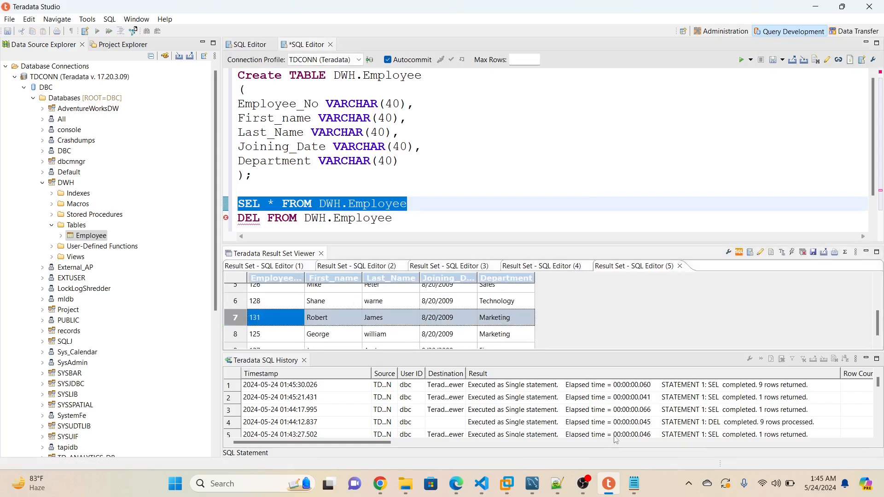
left_click(559, 484)
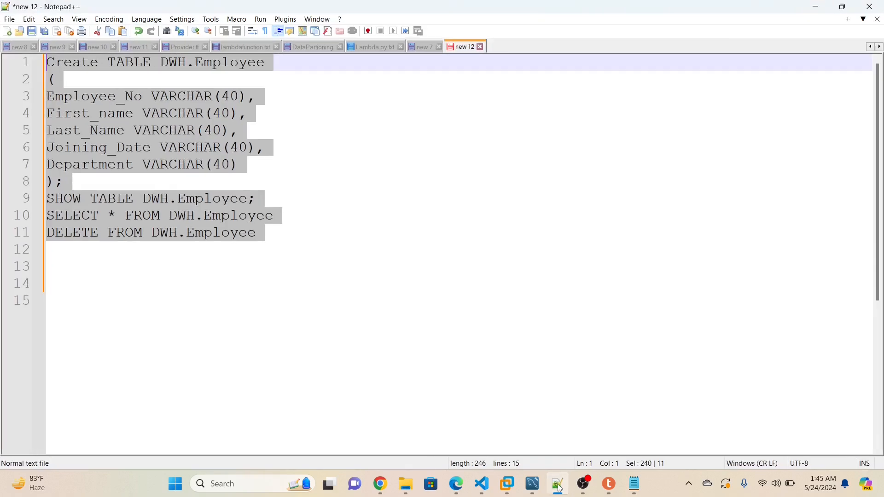
left_click(559, 488)
left_click(458, 189)
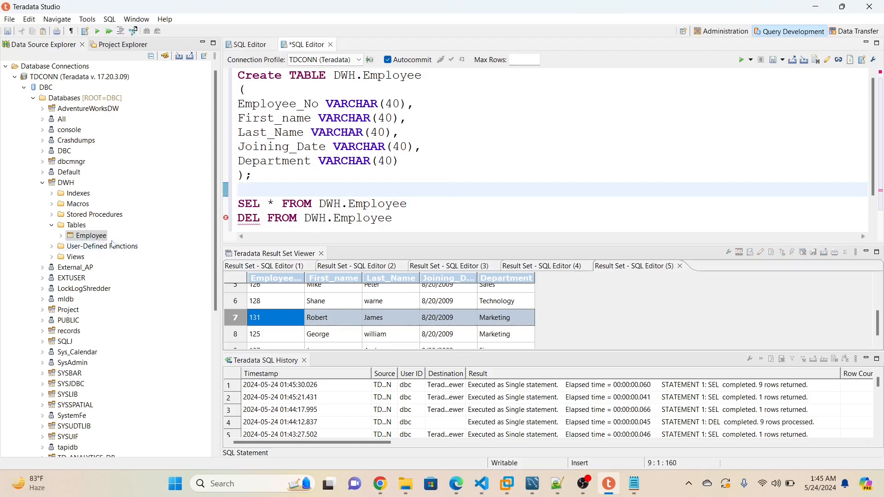
Launch a data export from the DWH Employee table with External File (FastExport) as the destination type.
right_click(88, 238)
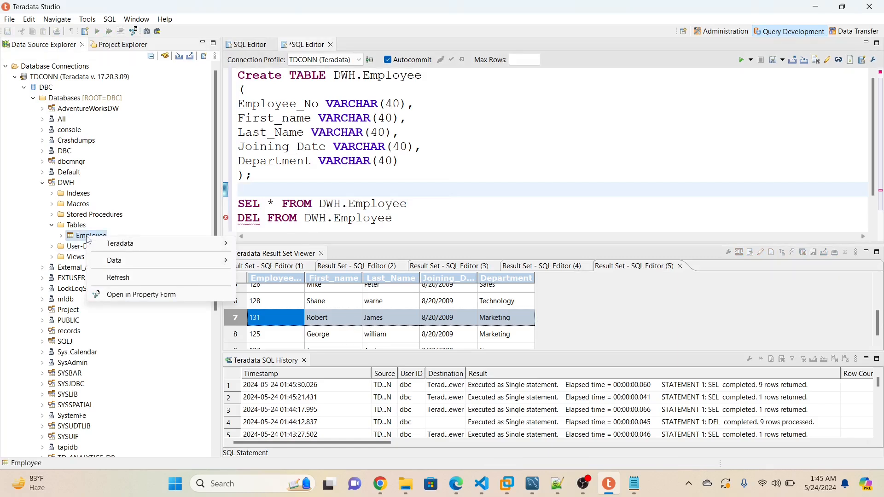
mouse_move(129, 261)
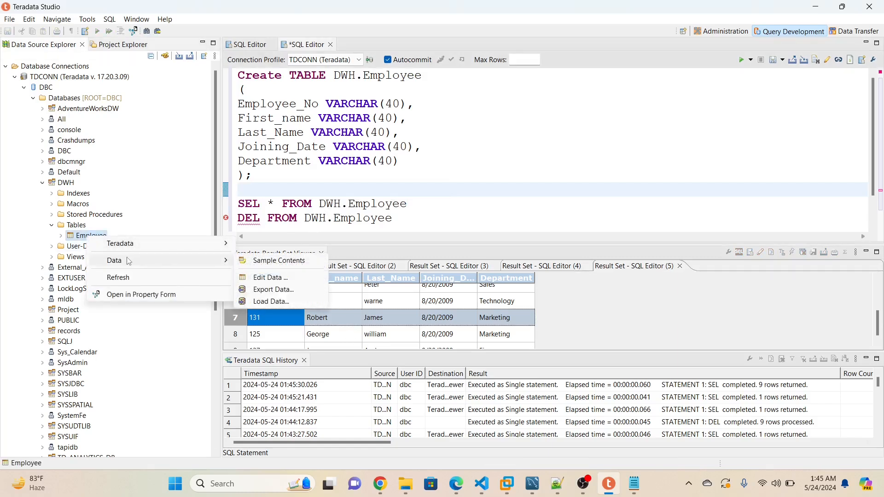
left_click(276, 289)
left_click(494, 256)
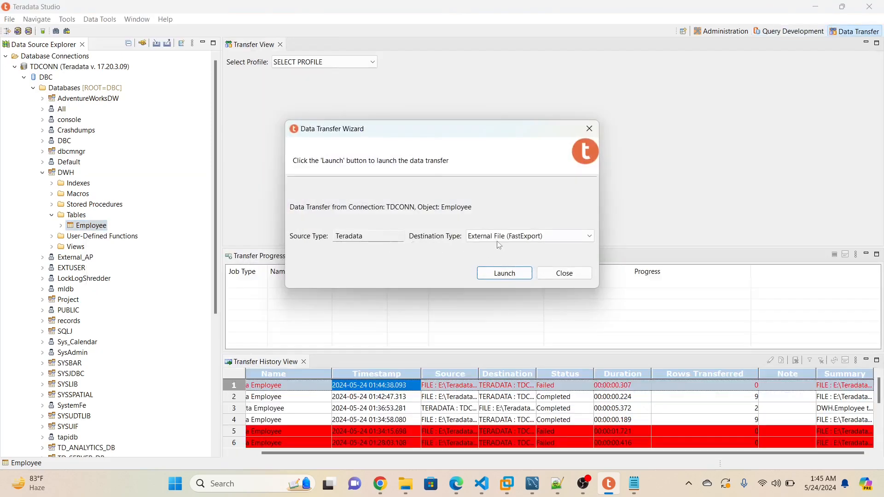
left_click(501, 273)
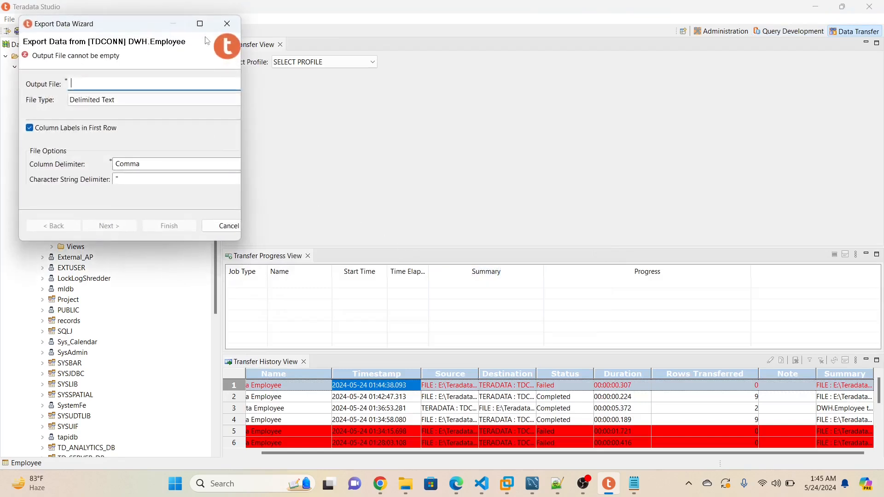
Set the export's output file to employee_output in E:\TeradataFile as CSV and continue to the table filter page.
left_click(200, 23)
left_click(863, 69)
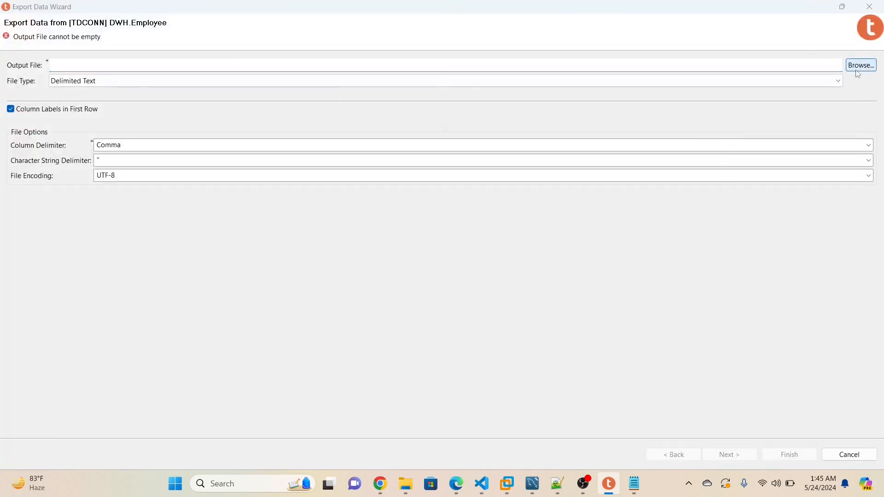
double_click(230, 175)
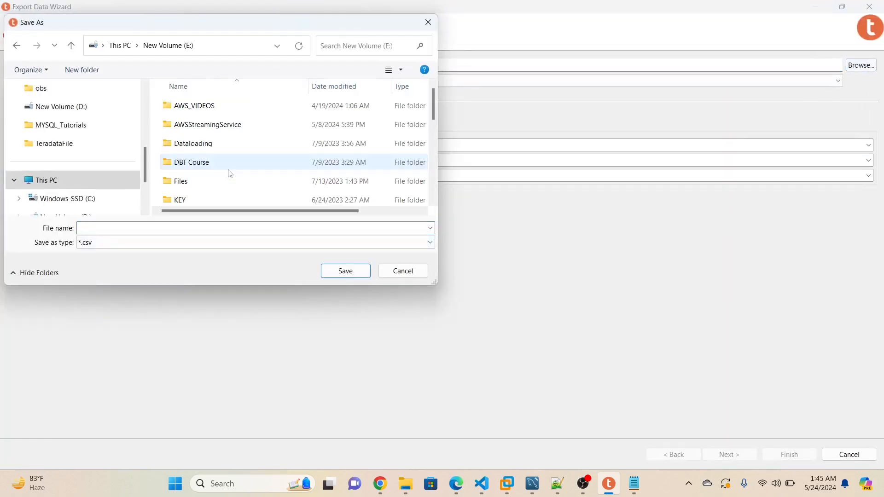
left_click(208, 165)
key("Down")
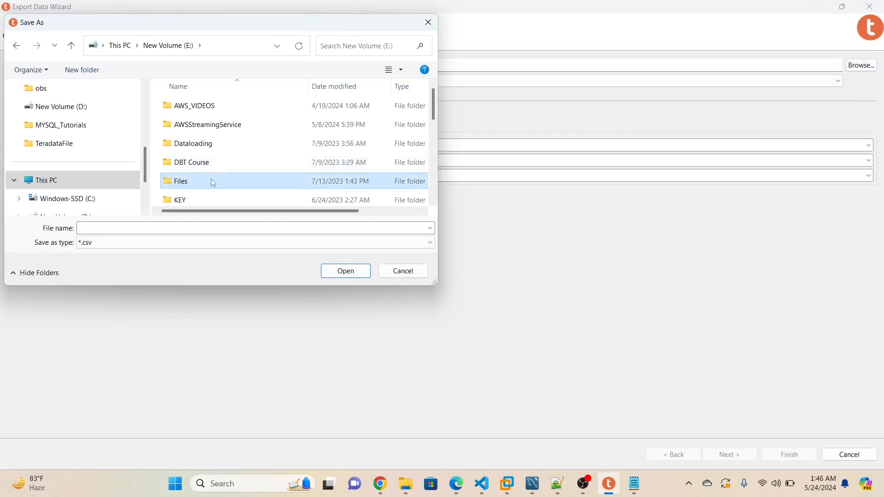
key("t")
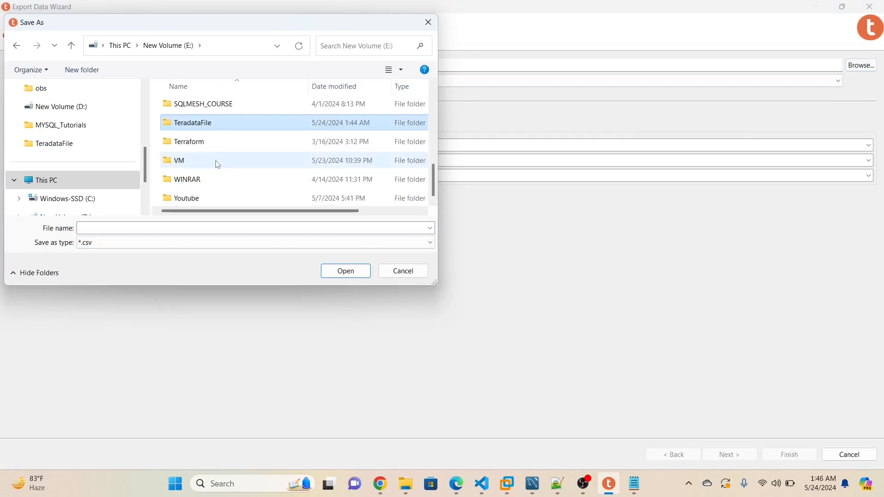
double_click(211, 125)
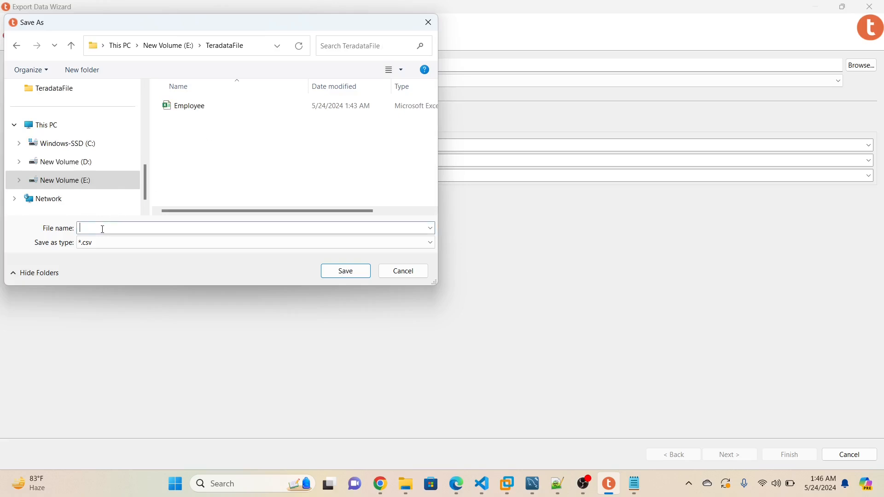
type("emplo")
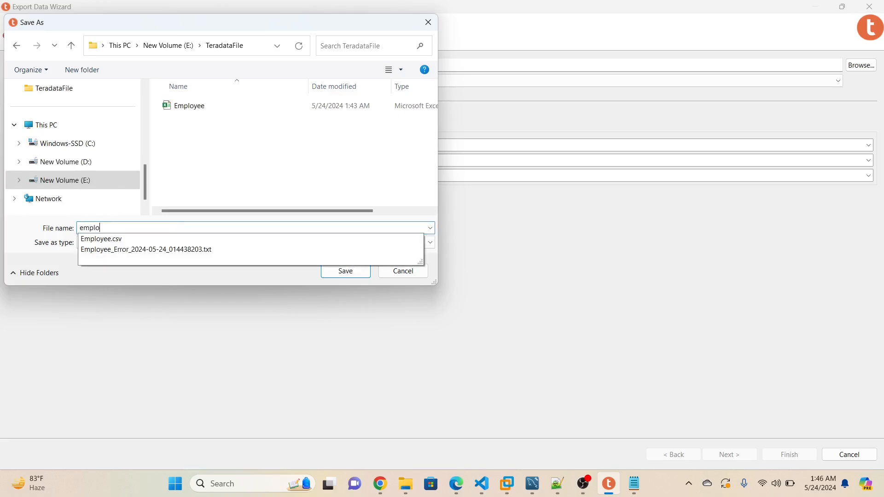
type("yee_output")
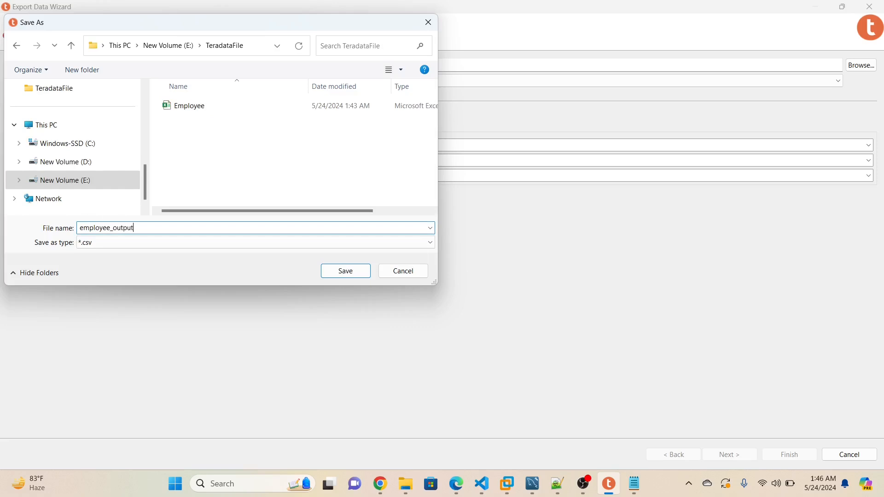
left_click(348, 272)
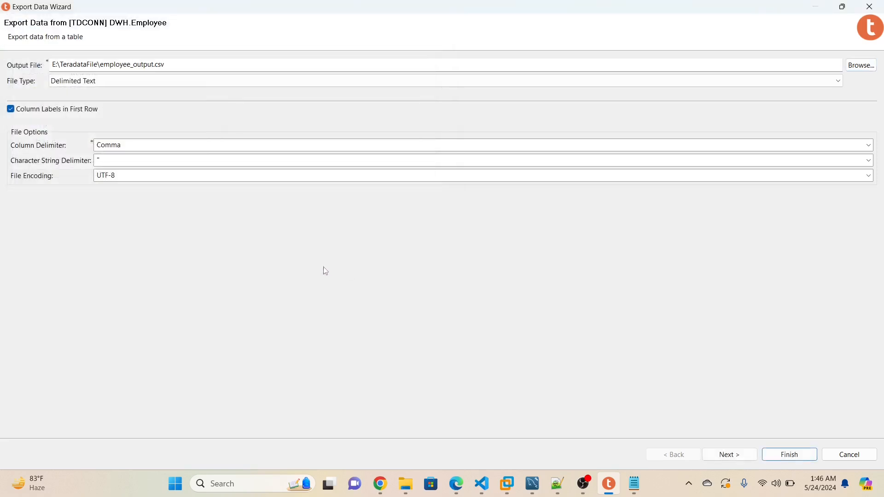
left_click(729, 454)
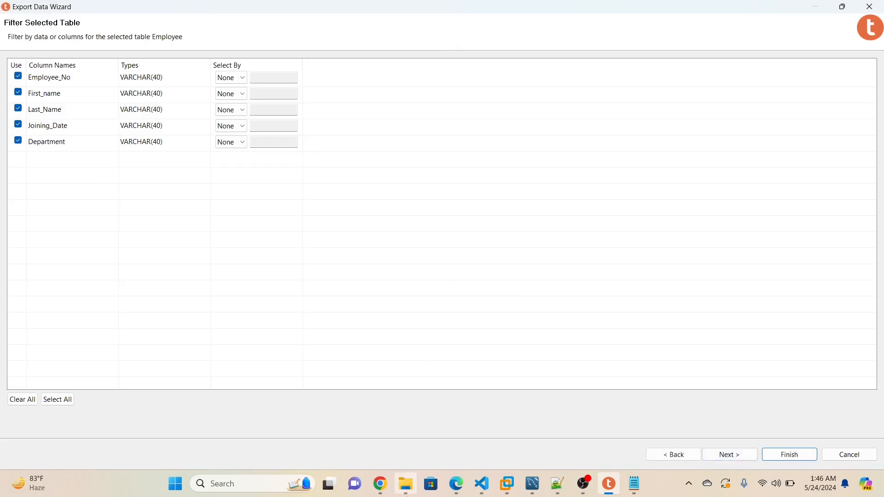
Open the Employee CSV from the TeradataFile folder to view its records, close it and return to the Teradata export wizard.
left_click(405, 483)
left_click(289, 106)
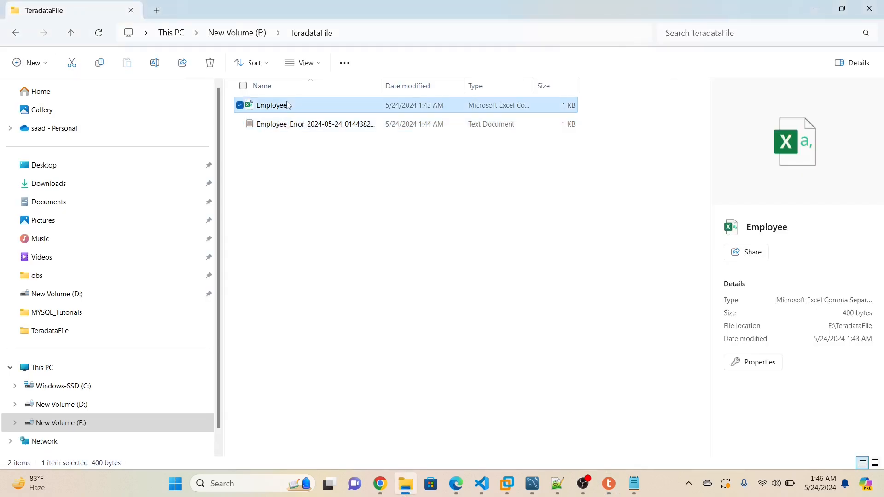
double_click(289, 106)
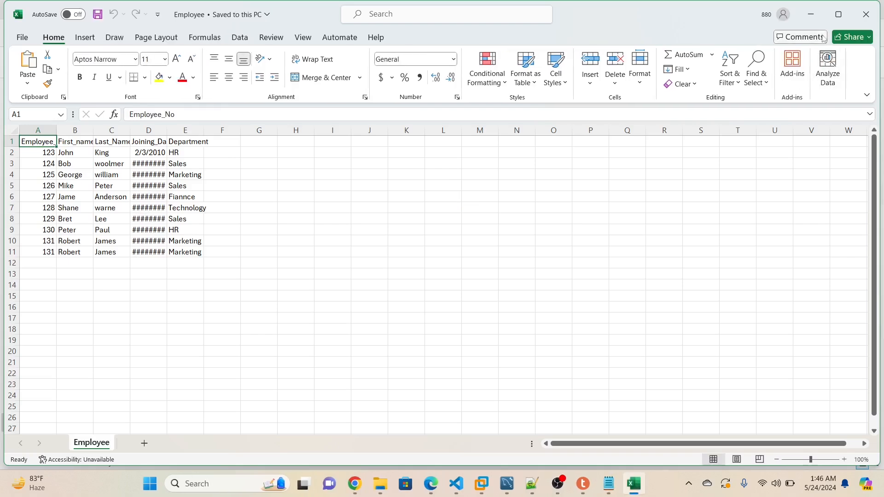
left_click(866, 15)
left_click(609, 483)
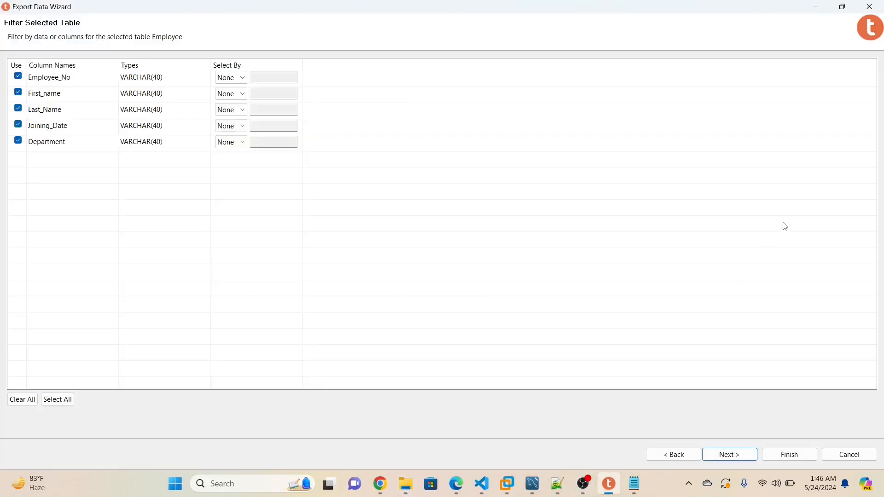
Reopen the Employee CSV in Excel, fit the Joining_Date column to its contents and examine the Department values.
left_click(406, 483)
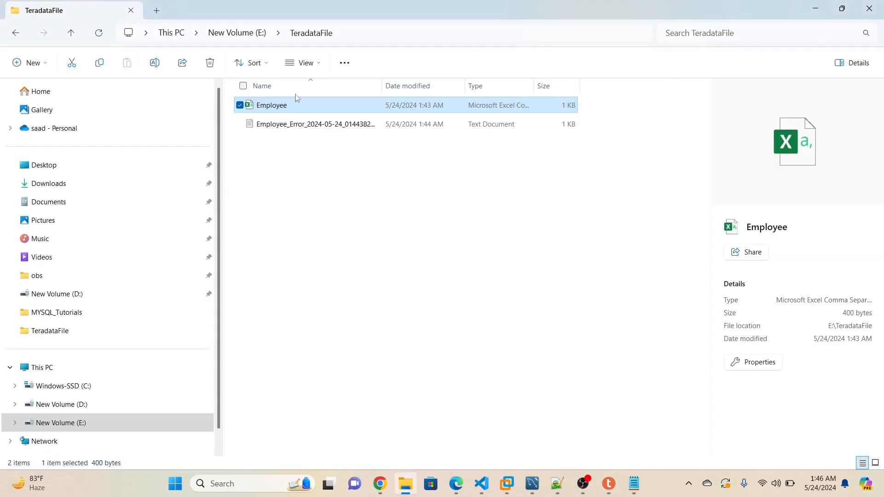
double_click(289, 104)
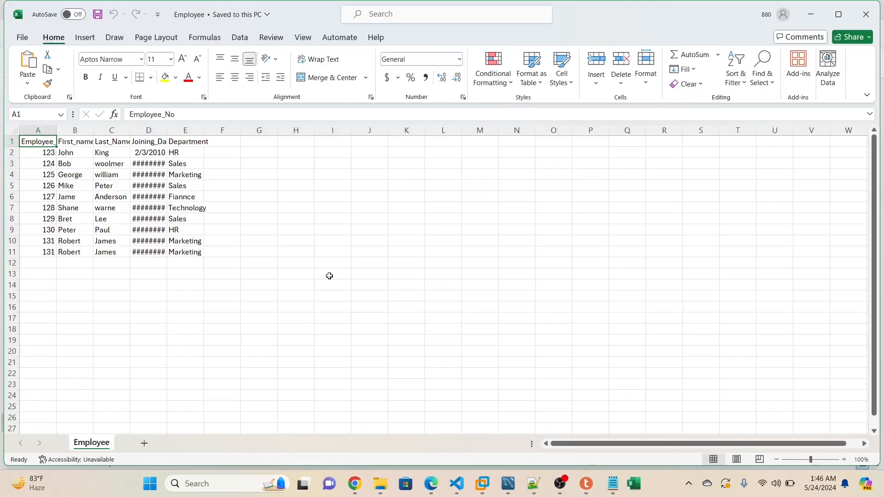
double_click(166, 131)
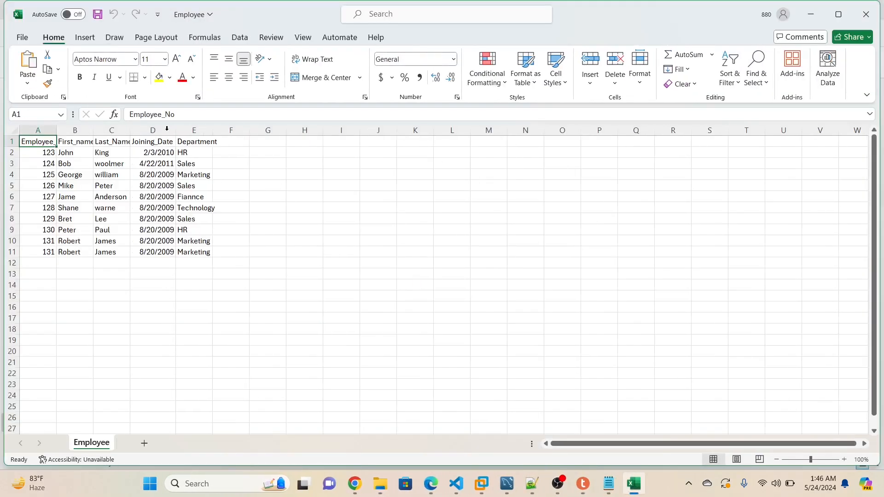
left_click(189, 153)
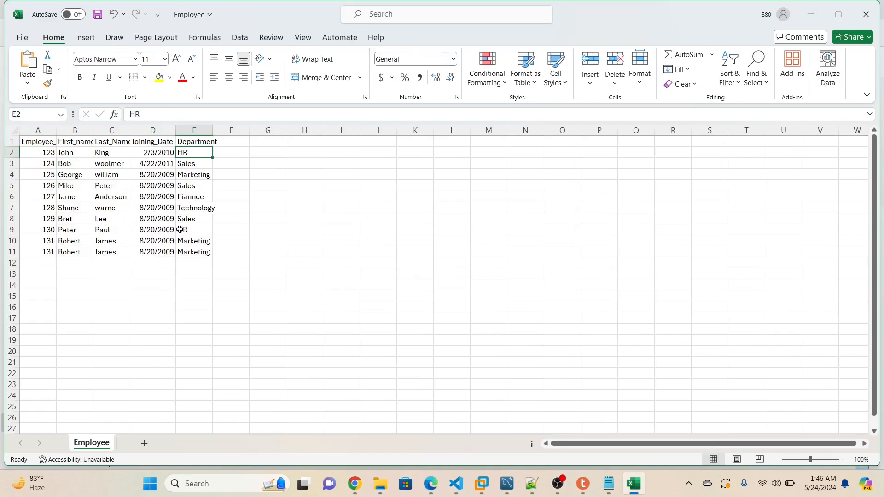
Switch to the Teradata export wizard, filter the Employee table by Department = HR and finish the export.
left_click(582, 485)
left_click(235, 144)
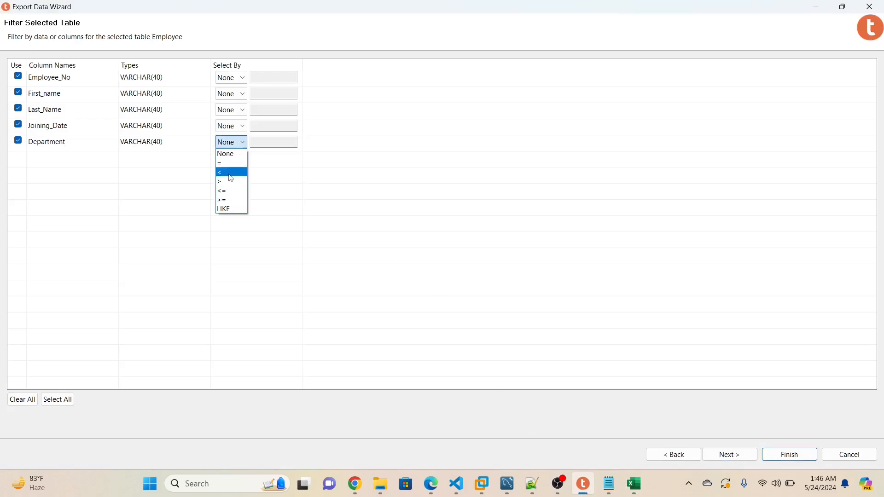
left_click(231, 164)
left_click(269, 142)
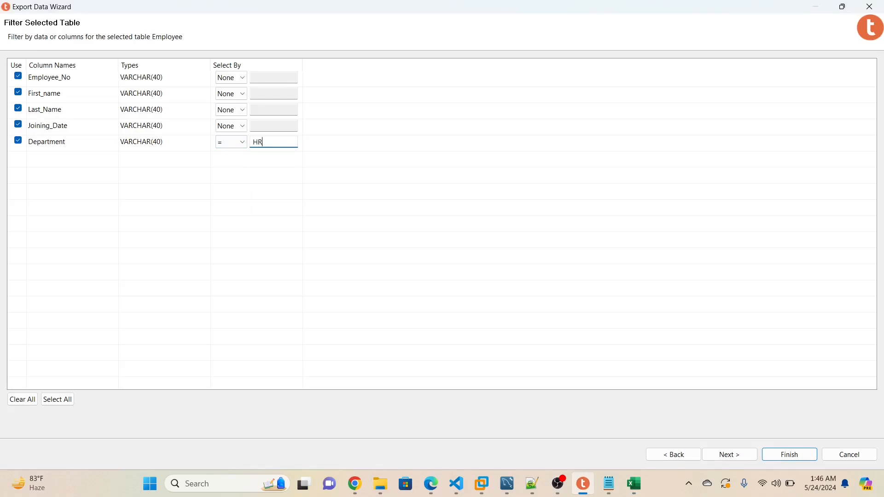
left_click(293, 202)
left_click(747, 454)
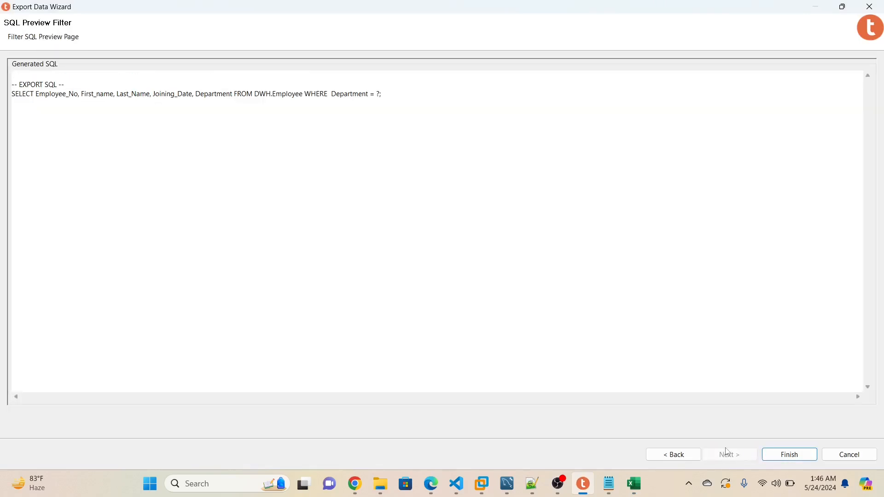
left_click(788, 456)
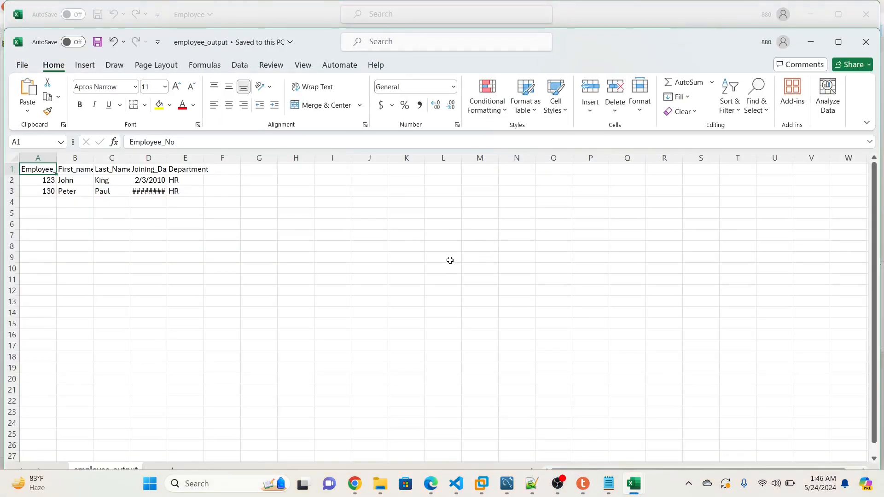
Review the exported employee_output rows with the Joining_Date column fitted, and close the file without saving.
left_click(449, 258)
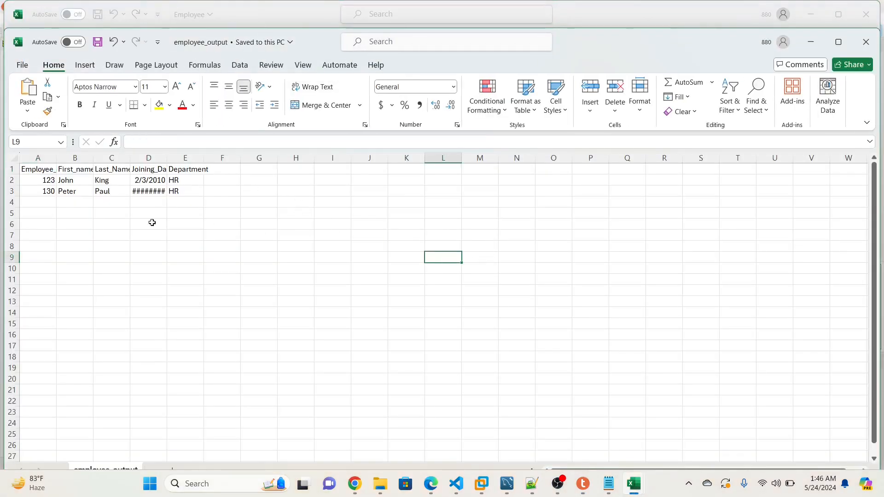
double_click(167, 157)
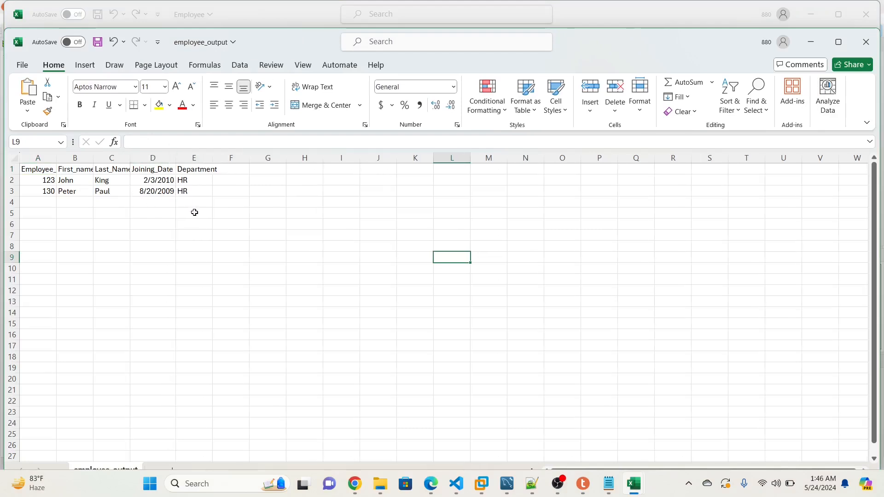
left_click(866, 42)
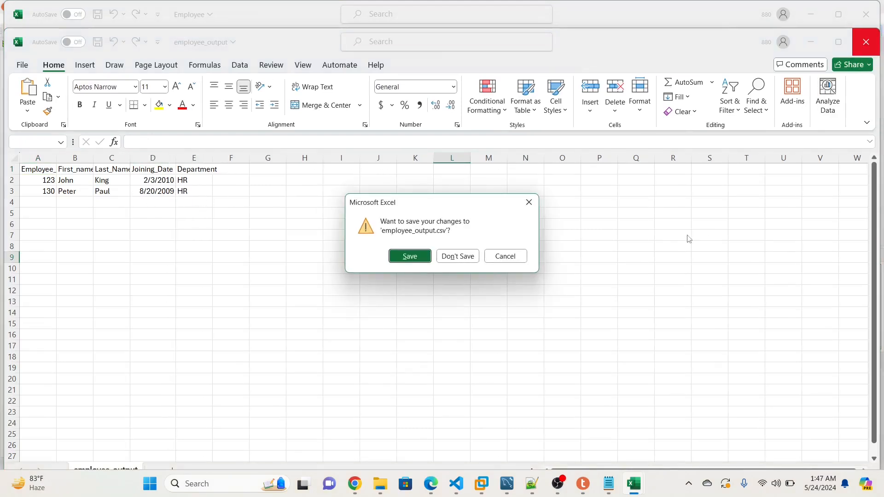
left_click(458, 256)
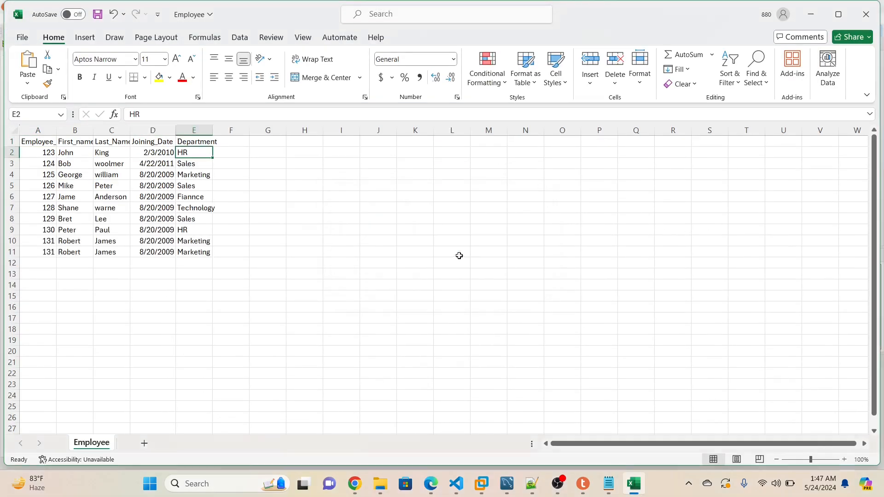
Reopen employee_output from the TeradataFile folder, check the Department of its exported rows and close the workbook.
left_click(379, 489)
left_click(340, 211)
double_click(296, 143)
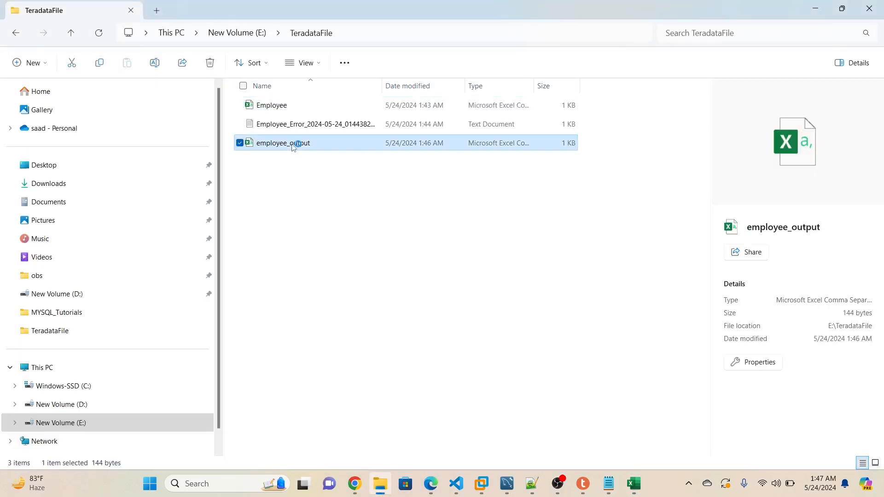
left_click(340, 263)
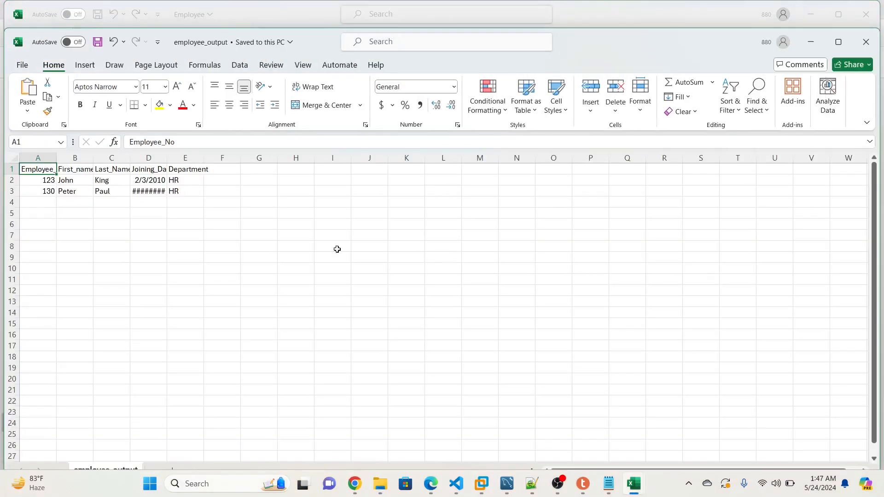
left_click(152, 191)
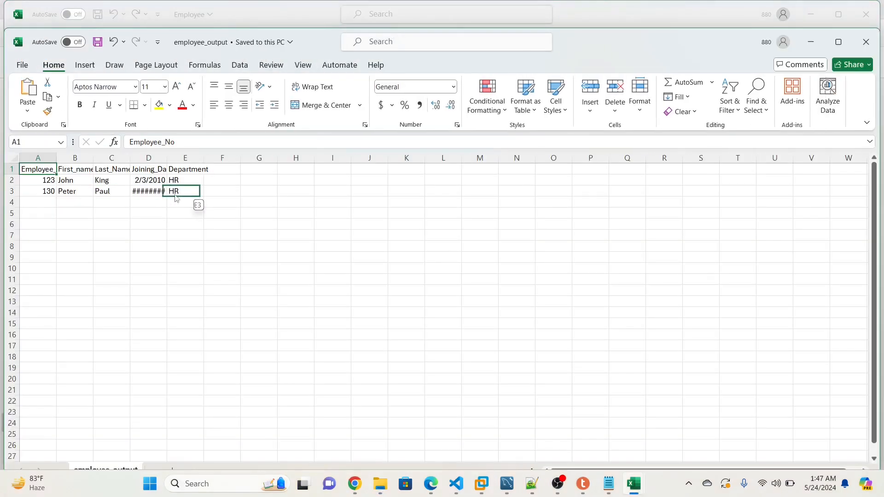
left_click_drag(167, 193, 202, 194)
left_click(461, 274)
key("ctrl+Home")
left_click(859, 41)
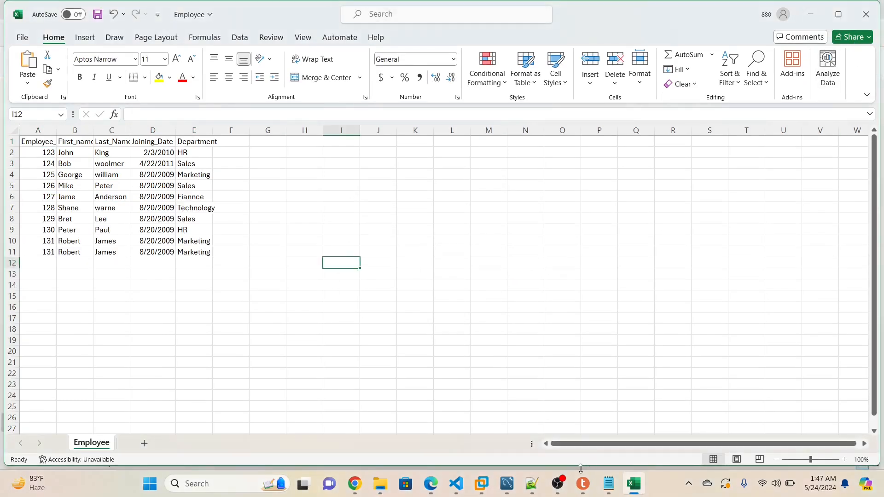
Switch to Teradata Studio and launch another data export from the DWH Employee table.
left_click(584, 483)
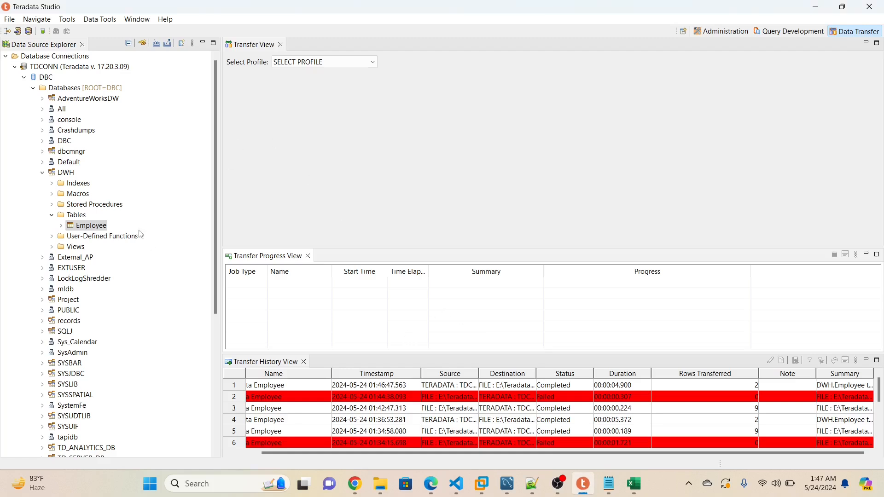
right_click(96, 229)
mouse_move(140, 262)
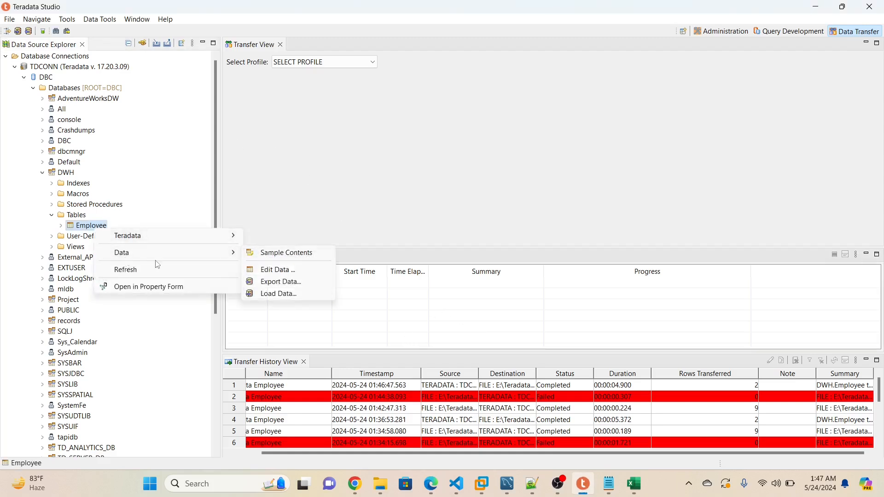
left_click(281, 281)
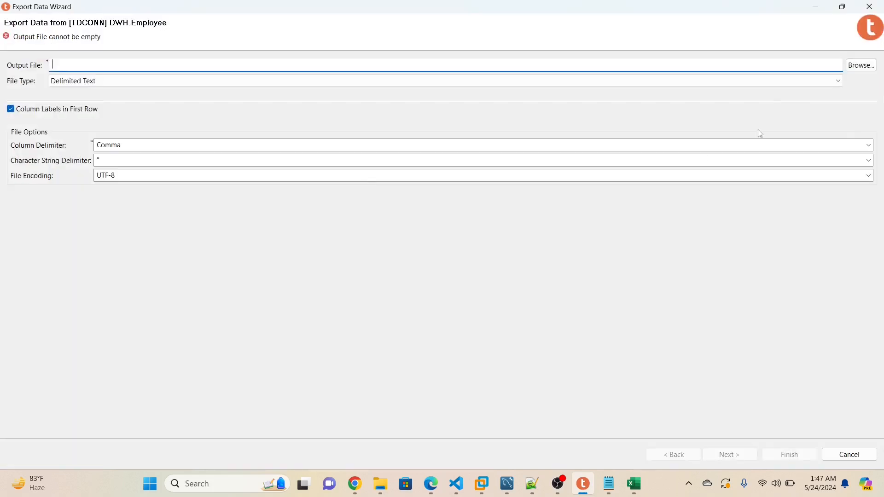
Set the export's output file to employee_output_trg as CSV in E:\TeradataFile.
left_click(863, 65)
double_click(251, 172)
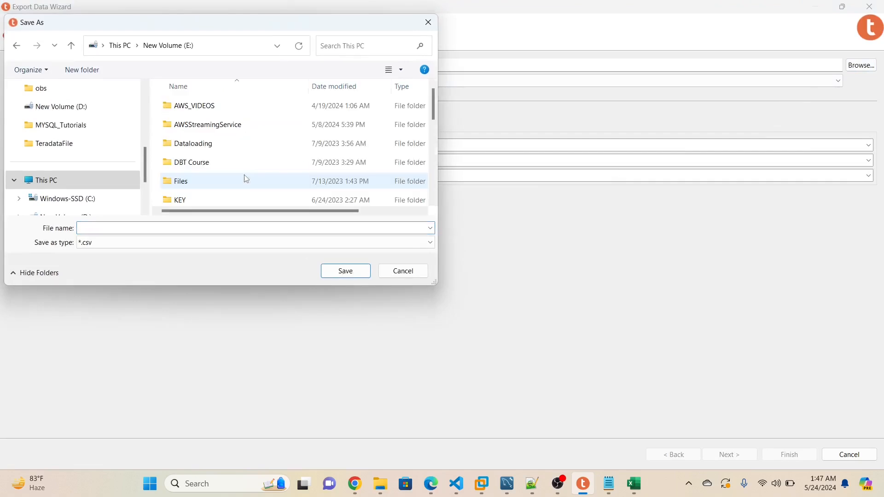
left_click(203, 170)
key("t")
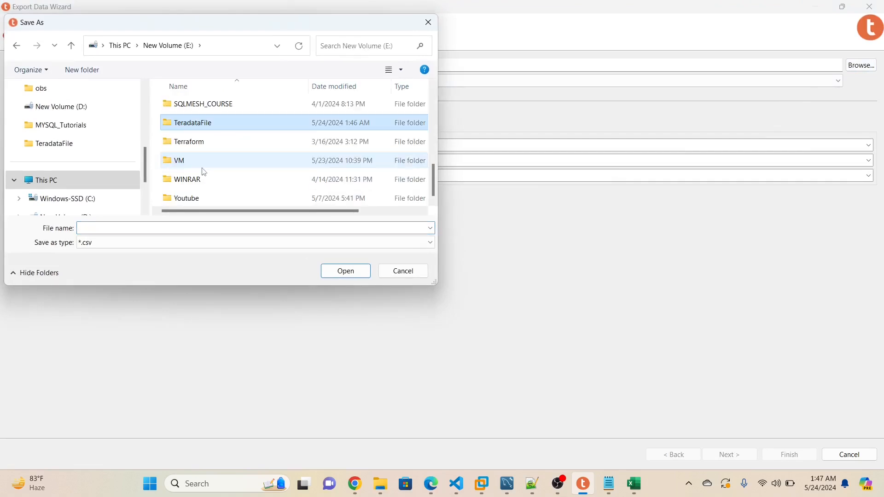
double_click(204, 122)
left_click(118, 226)
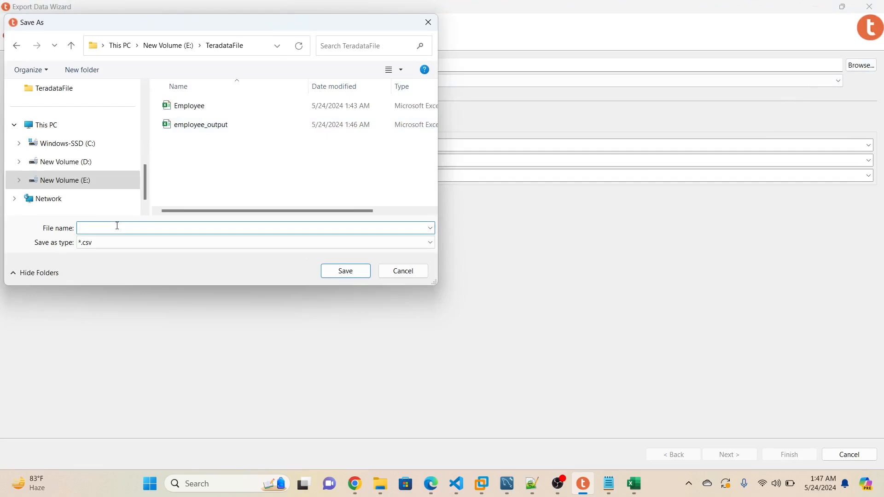
type("emplo")
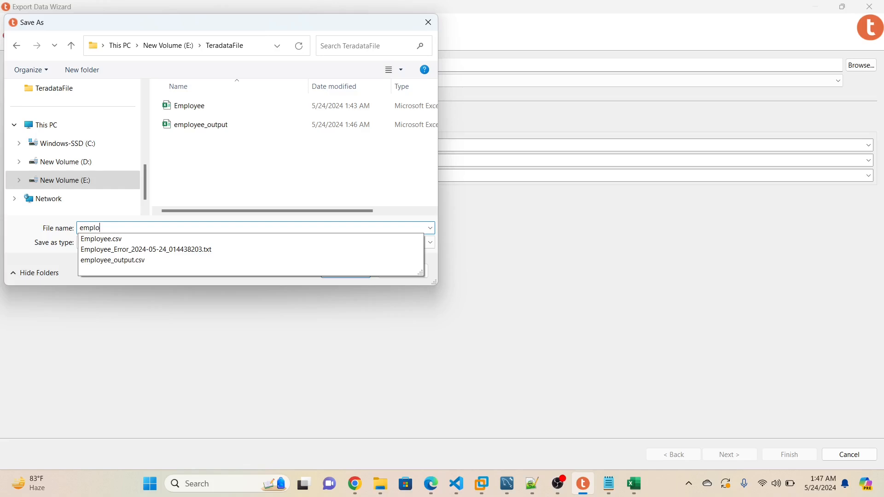
type("yee_o")
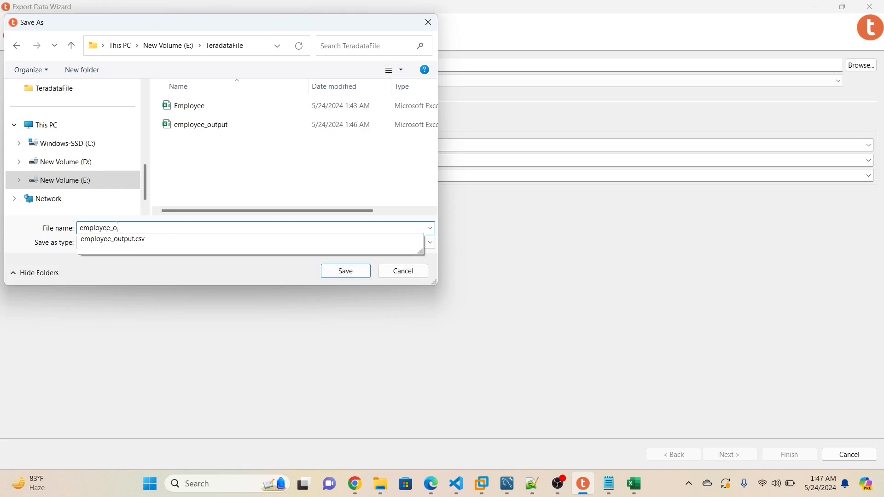
type("utput_trg")
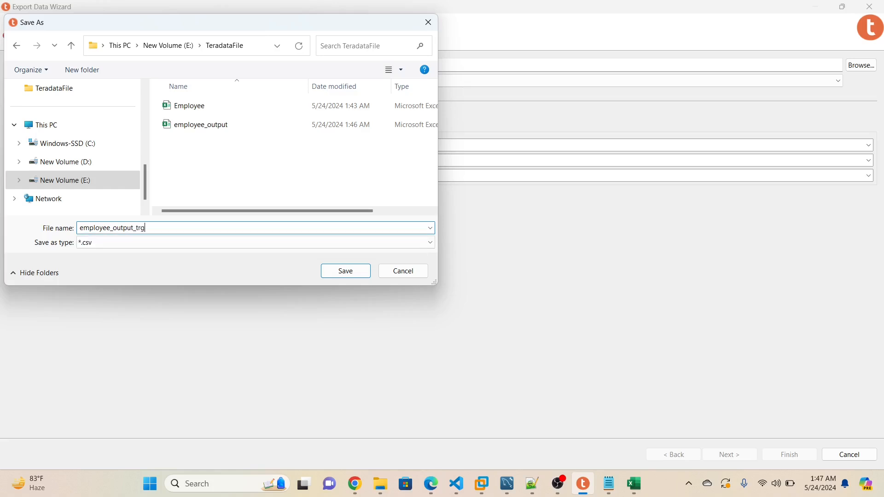
left_click(343, 271)
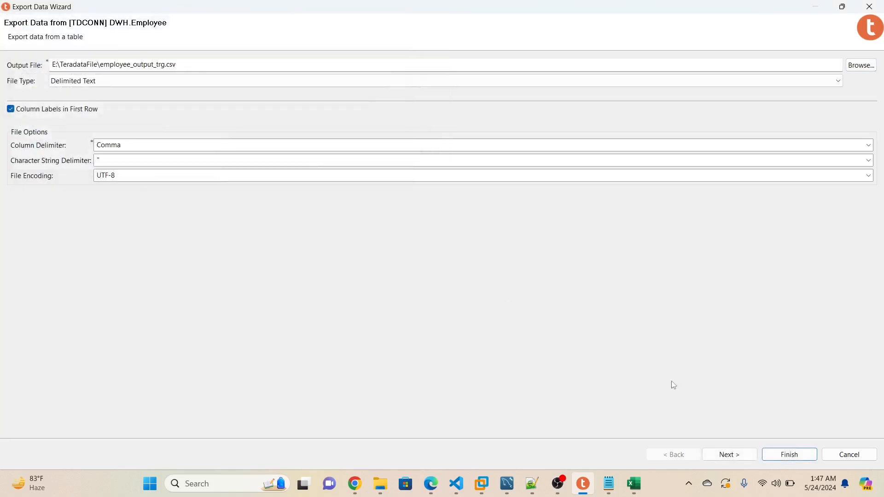
Keep all Employee columns without any filter, preview the generated export SQL and finish the export.
left_click(736, 457)
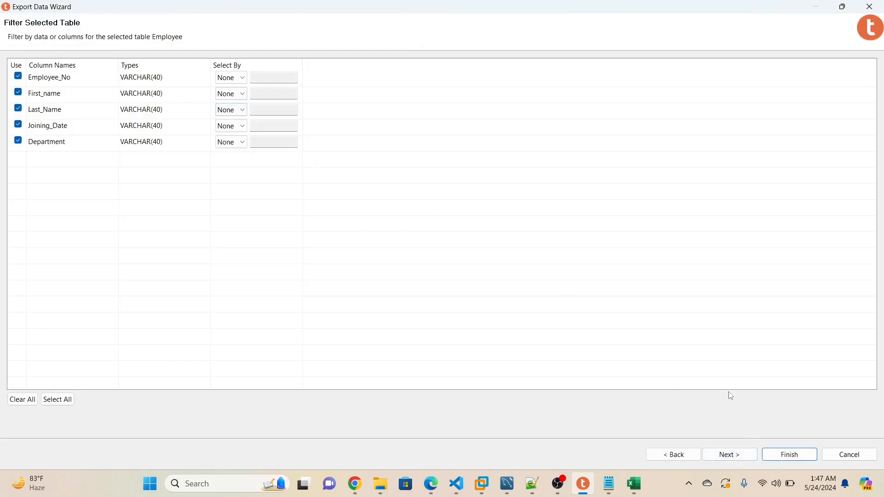
left_click(732, 457)
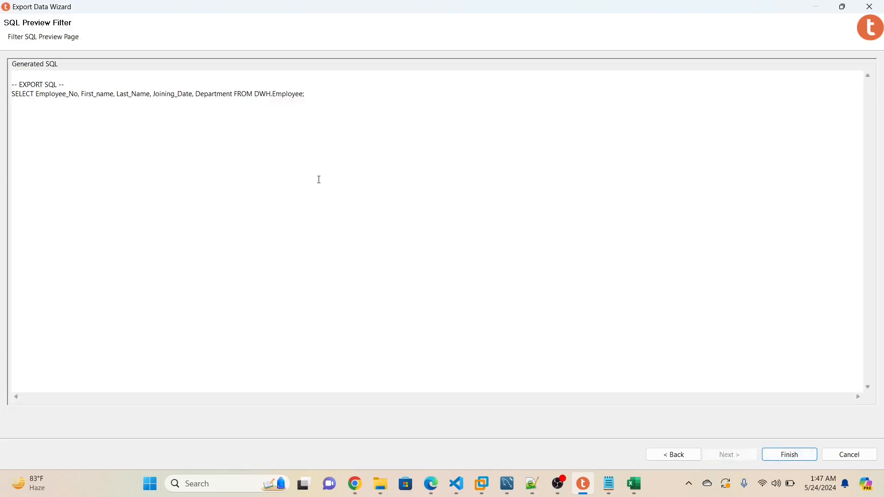
left_click(795, 459)
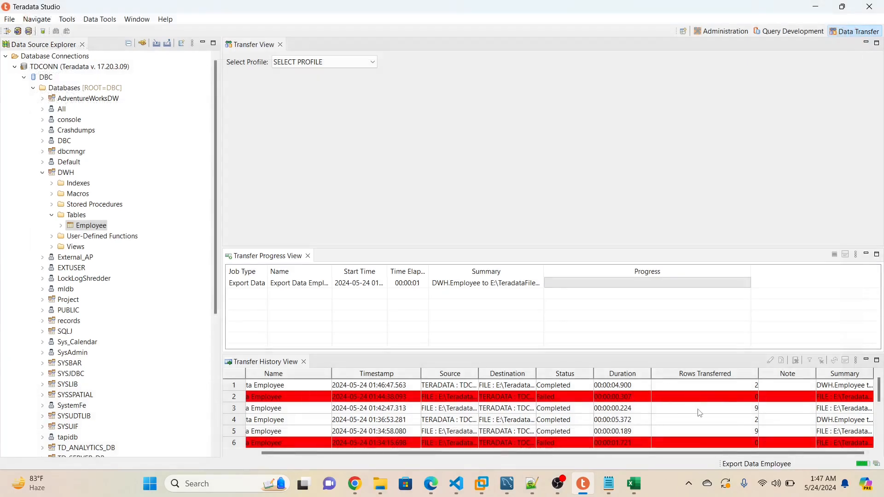
Check the exported employee_output_trg rows in Excel and switch back to Teradata Studio.
left_click(728, 388)
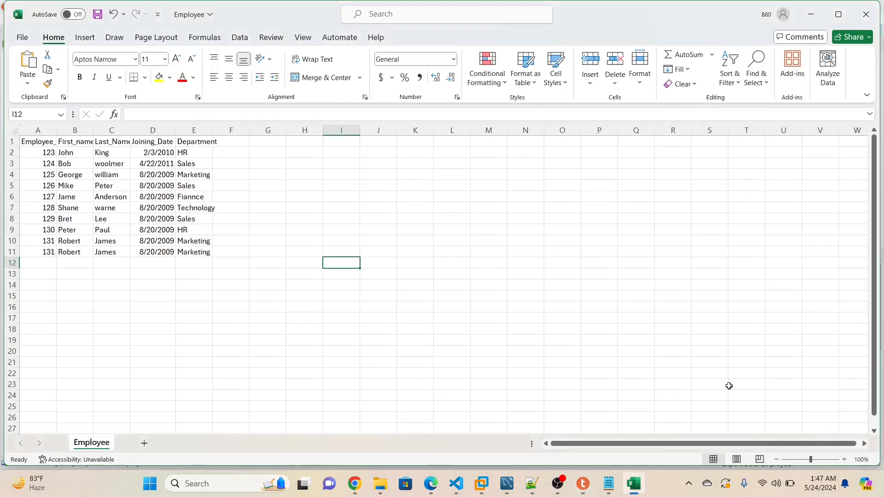
left_click(379, 305)
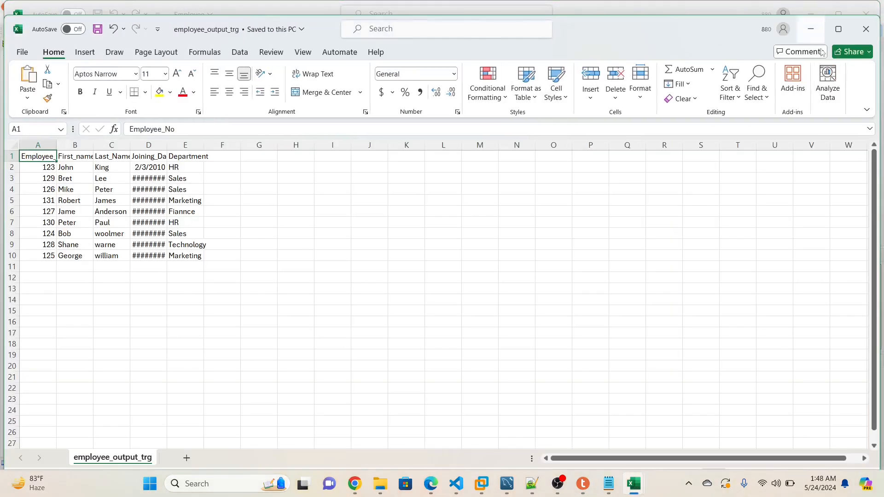
left_click(866, 14)
left_click(583, 483)
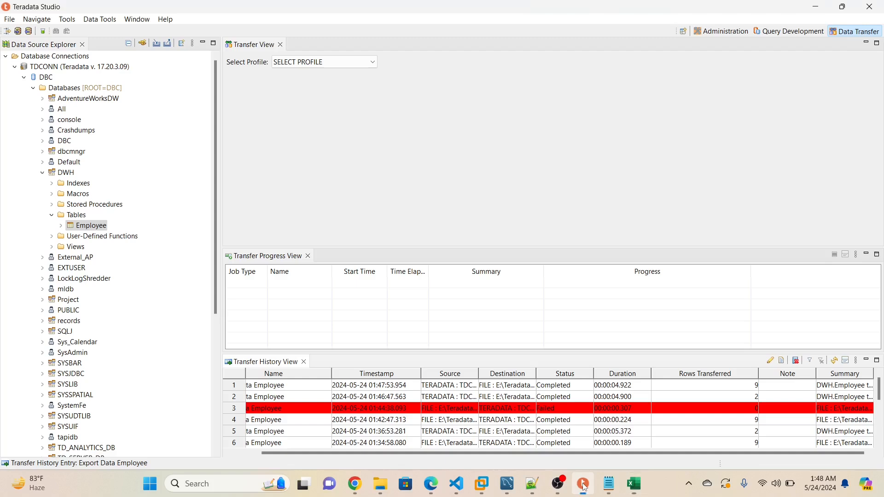
Check the rows transferred by the latest export job, then open employee_output_trg from the TeradataFile folder in Excel.
left_click(755, 388)
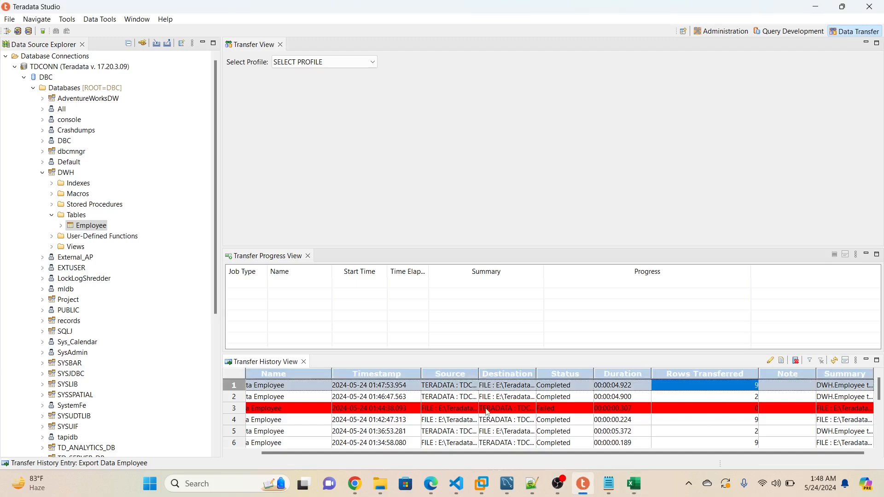
left_click(380, 483)
double_click(289, 164)
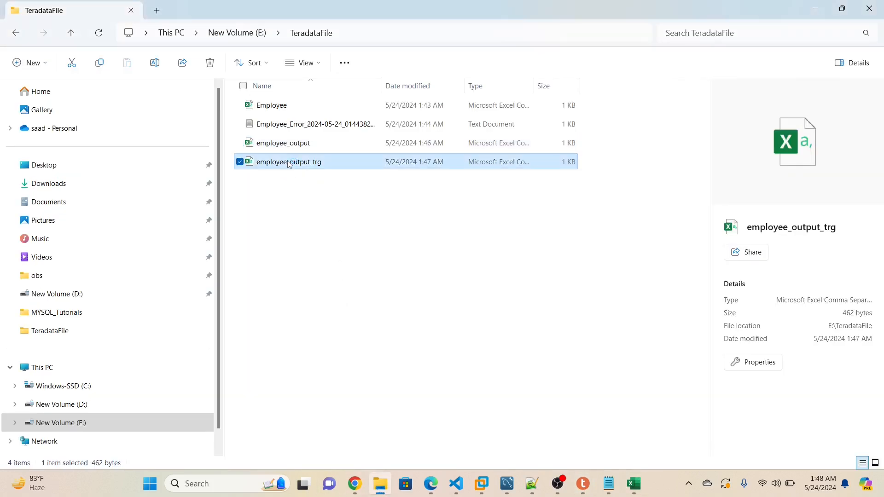
Count the exported records in Excel by selecting the employee number values in A2:A10 with the workbook maximized.
left_click(50, 155)
left_click_drag(35, 186, 21, 247)
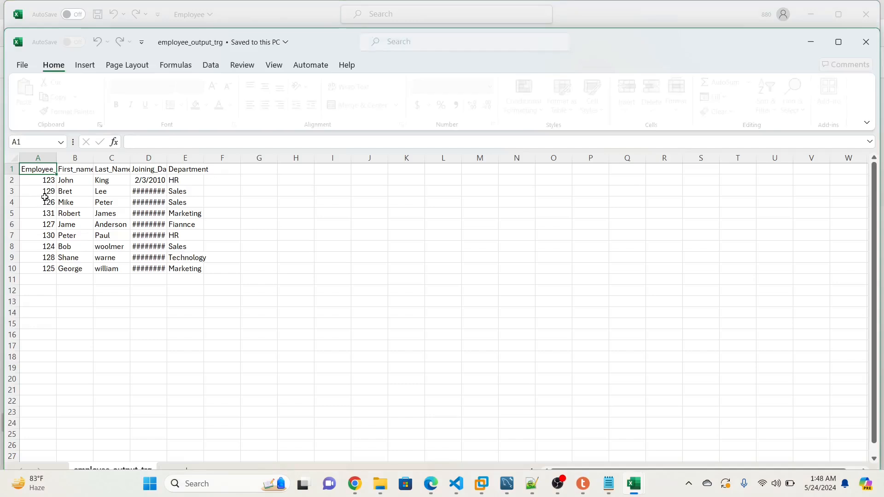
left_click(82, 289)
left_click_drag(40, 182, 43, 268)
left_click(411, 221)
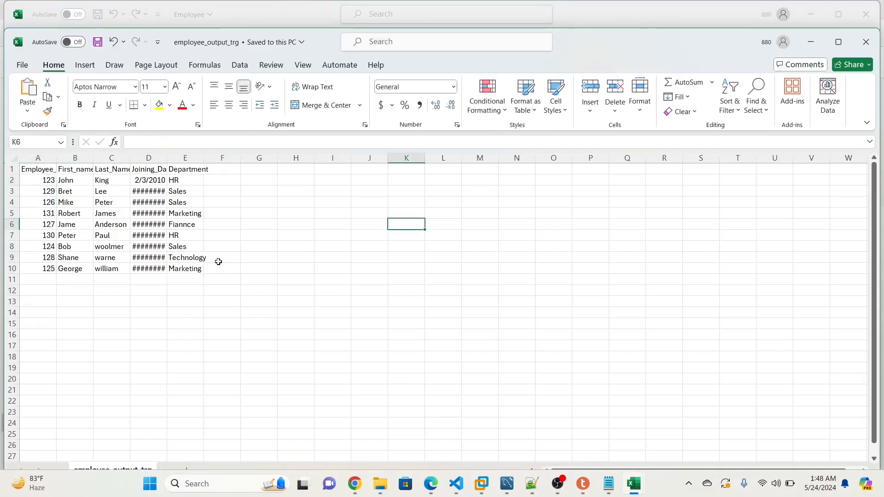
left_click_drag(44, 181, 38, 268)
left_click(838, 42)
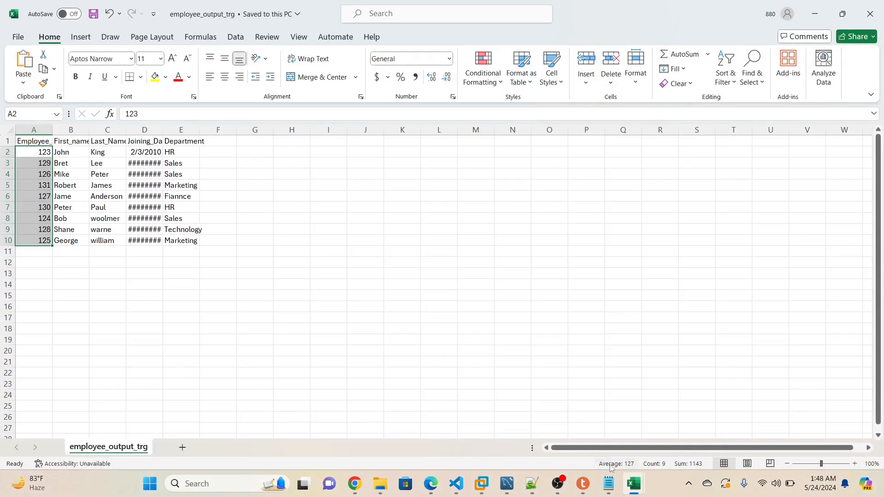
Switch to Teradata Studio's Query Development perspective and change the select statement to SEL count(*) FROM DWH.Employee.
left_click(583, 483)
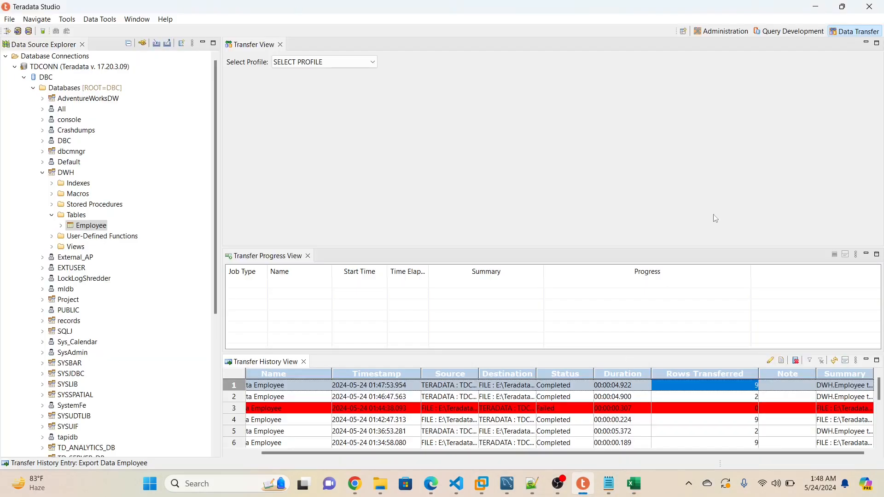
left_click(785, 32)
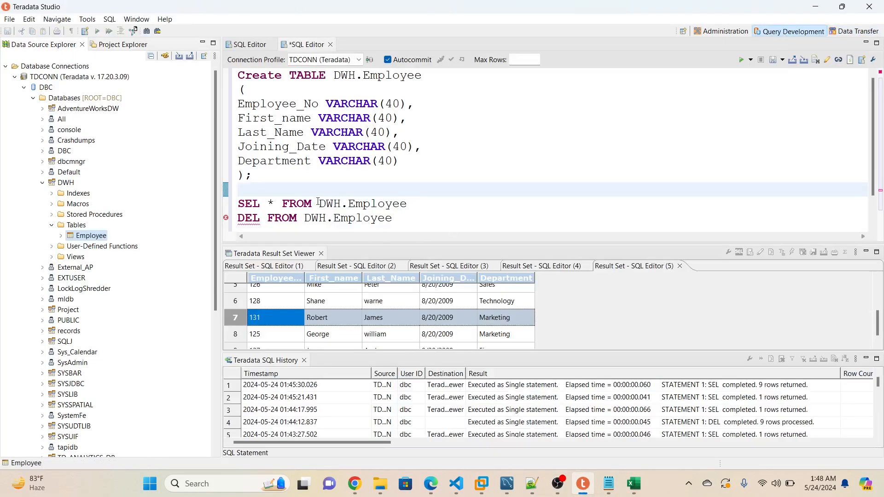
left_click(268, 203)
type("count")
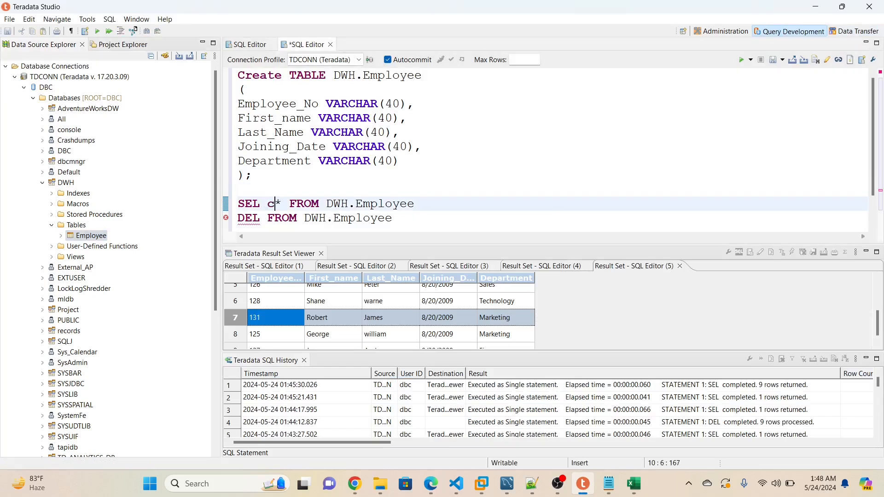
type("(*")
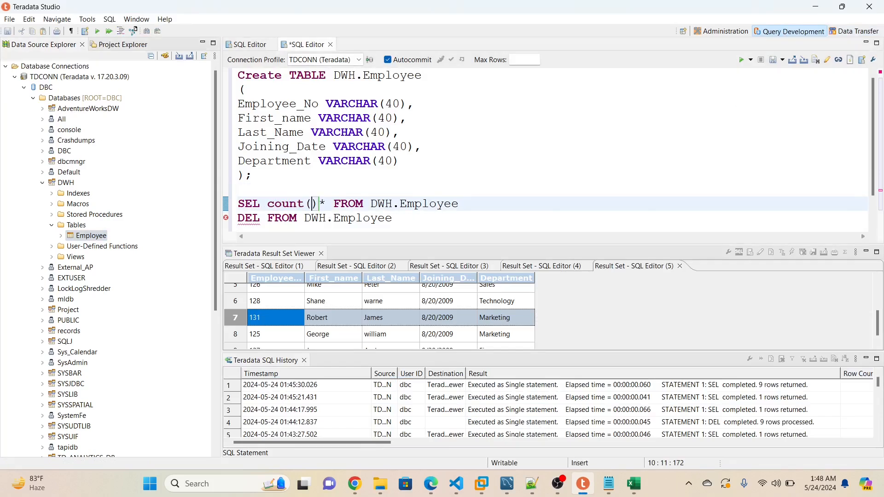
type(")")
Run only the count query on DWH.Employee and check the returned row count against the export.
left_click_drag(459, 203, 237, 201)
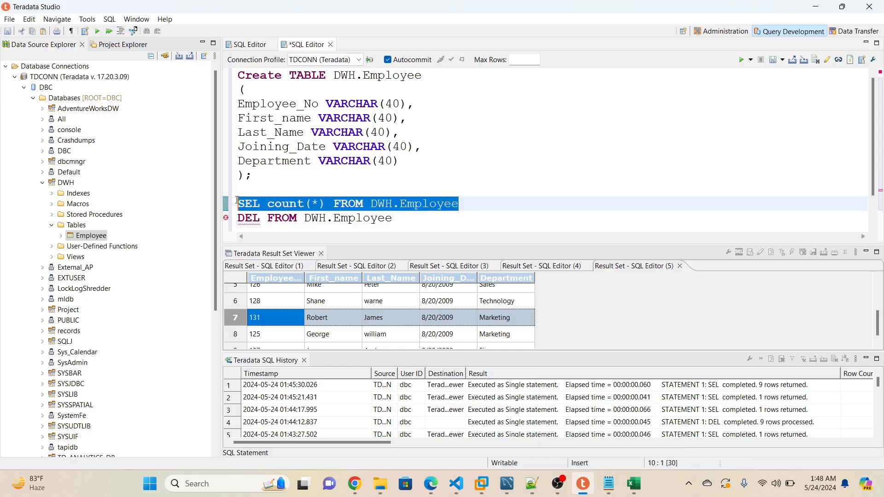
left_click(741, 59)
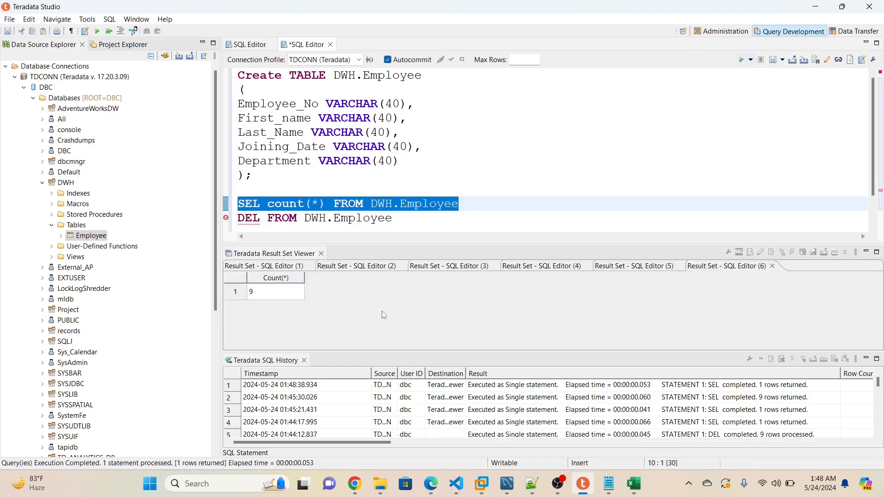
left_click(253, 295)
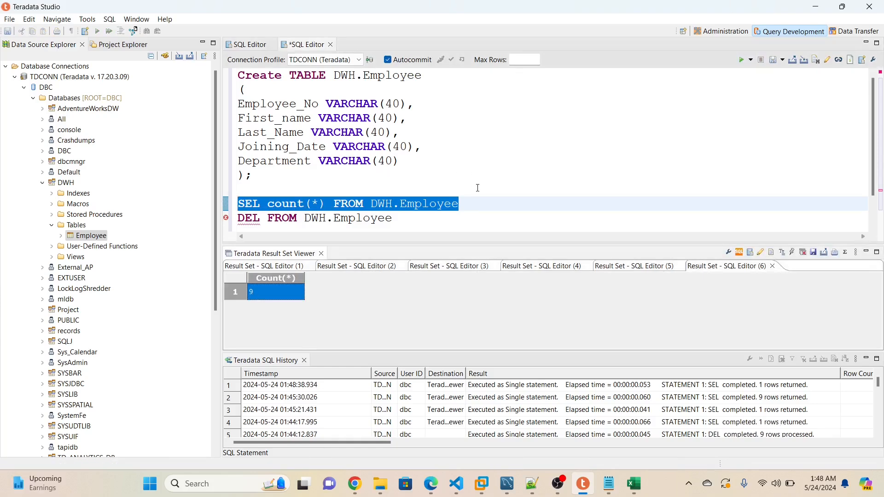